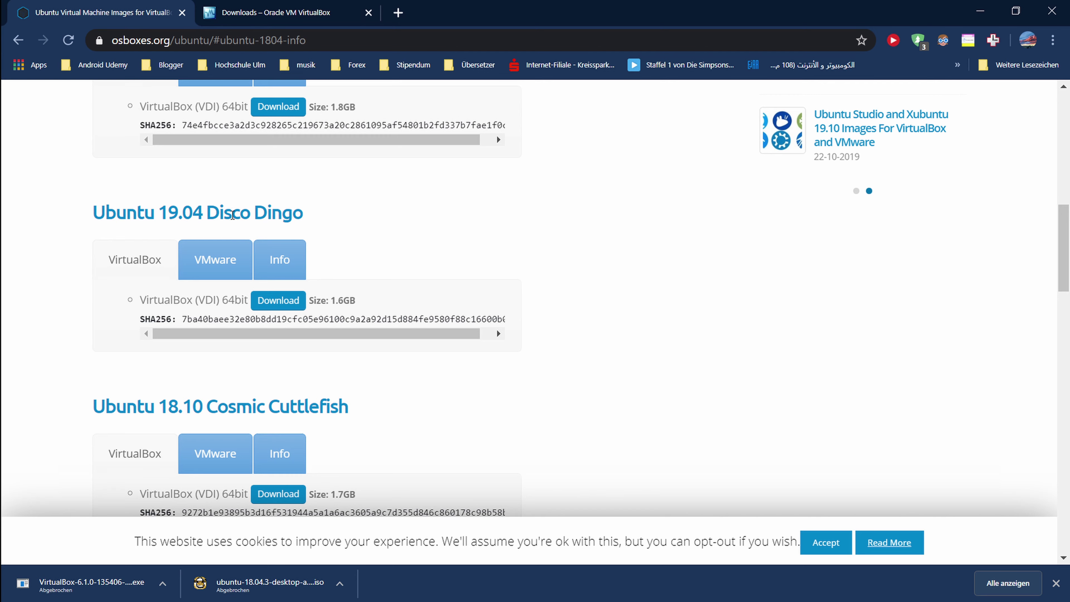
# Step: Start downloading the 1.5GB Ubuntu 18.04.3 64-bit VirtualBox image from osboxes.org
pyautogui.scroll(-6, 228, 209)
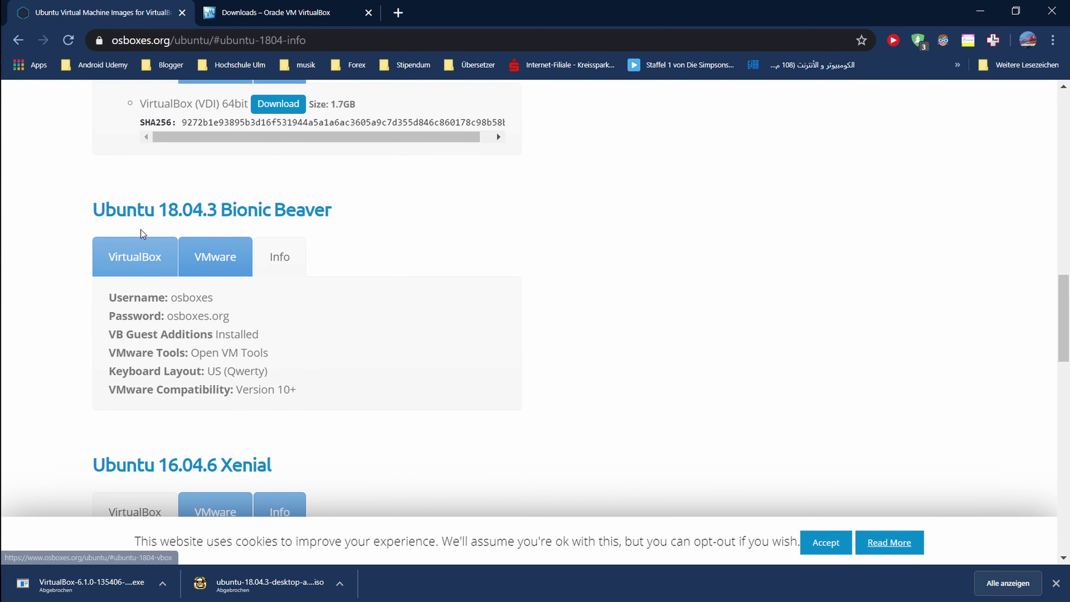
pyautogui.moveTo(194, 214); pyautogui.dragTo(216, 211)
pyautogui.click(215, 211)
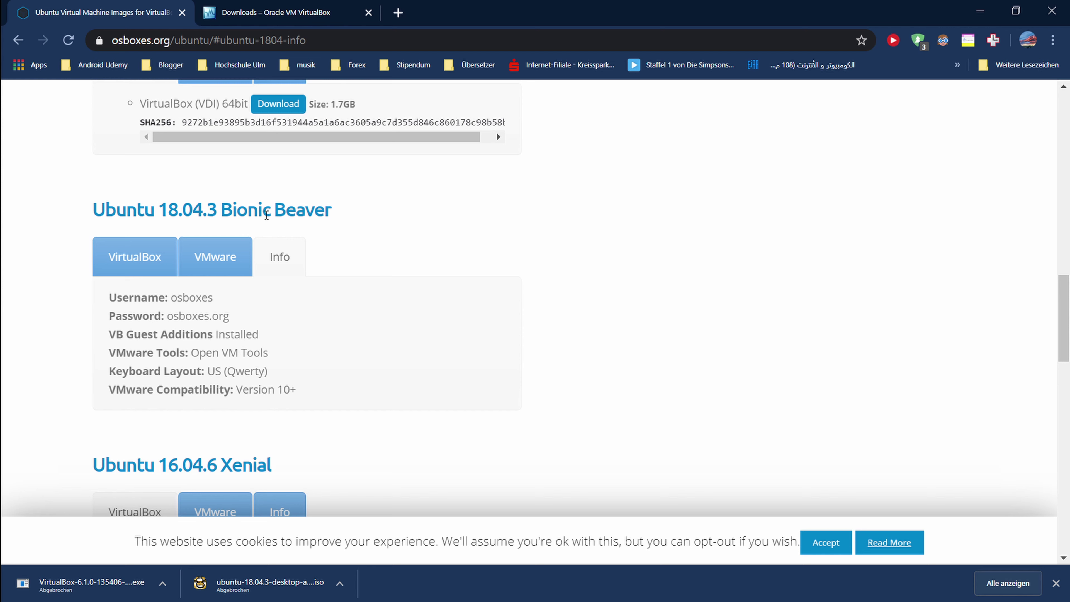
pyautogui.click(136, 262)
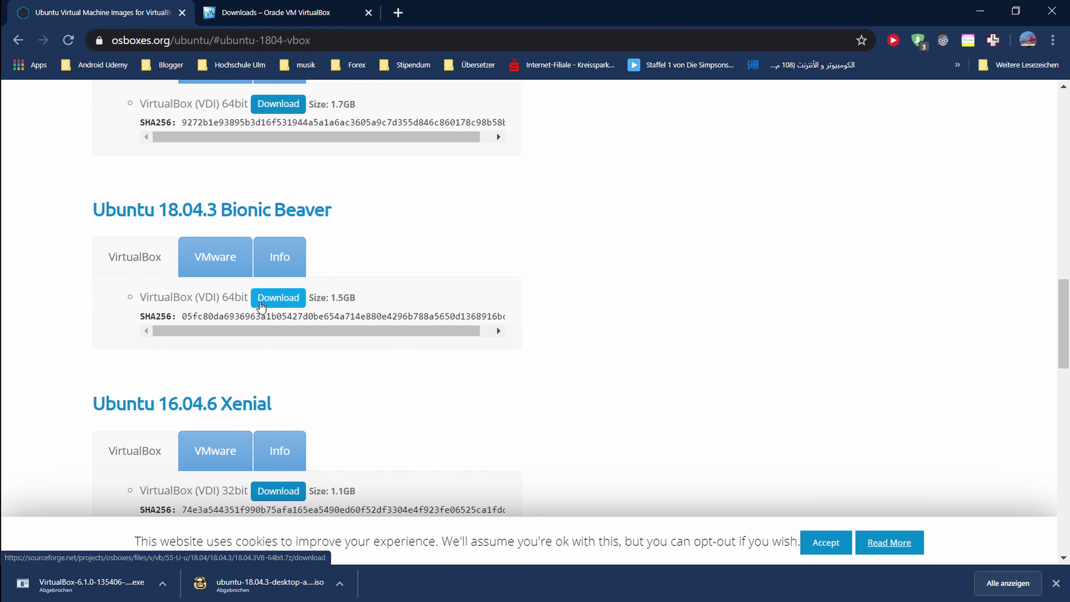
pyautogui.click(260, 307)
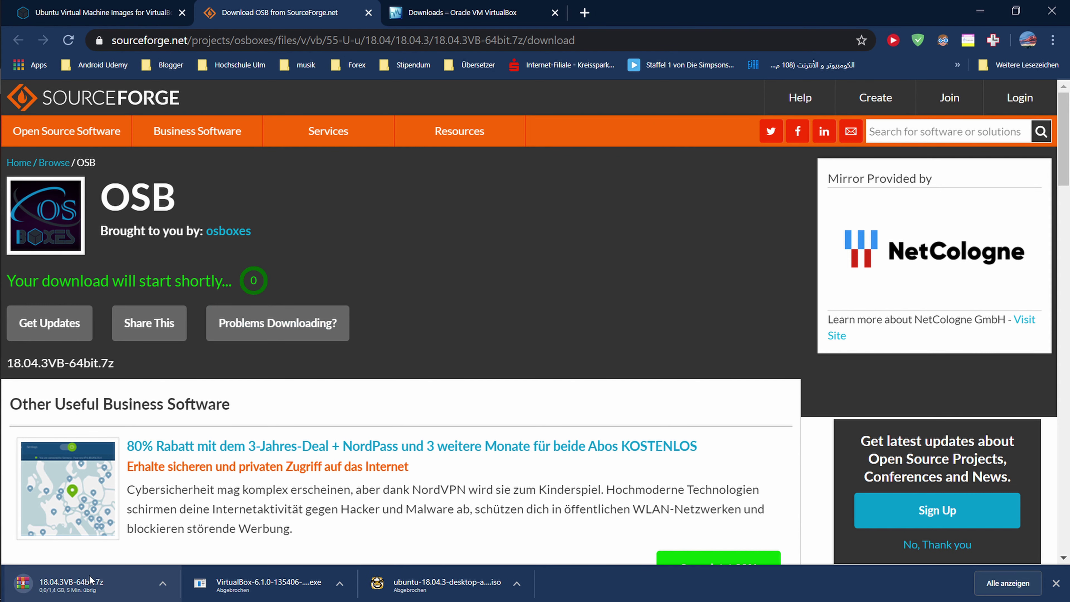
# Step: Pause the Ubuntu image download, dismiss the donation popup, and switch to the Linux folder
pyautogui.click(164, 584)
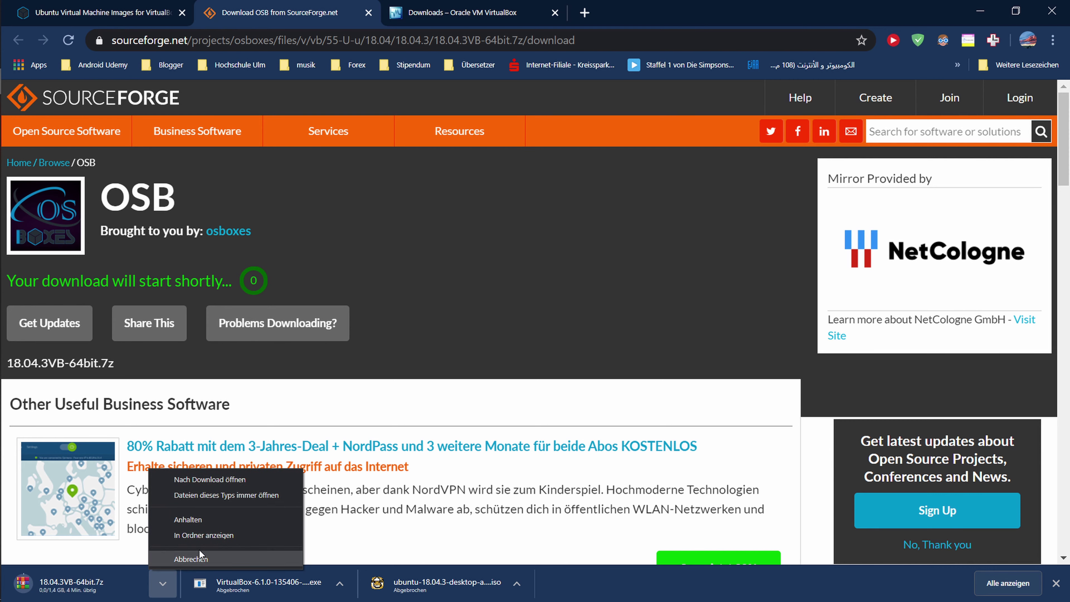
pyautogui.click(210, 521)
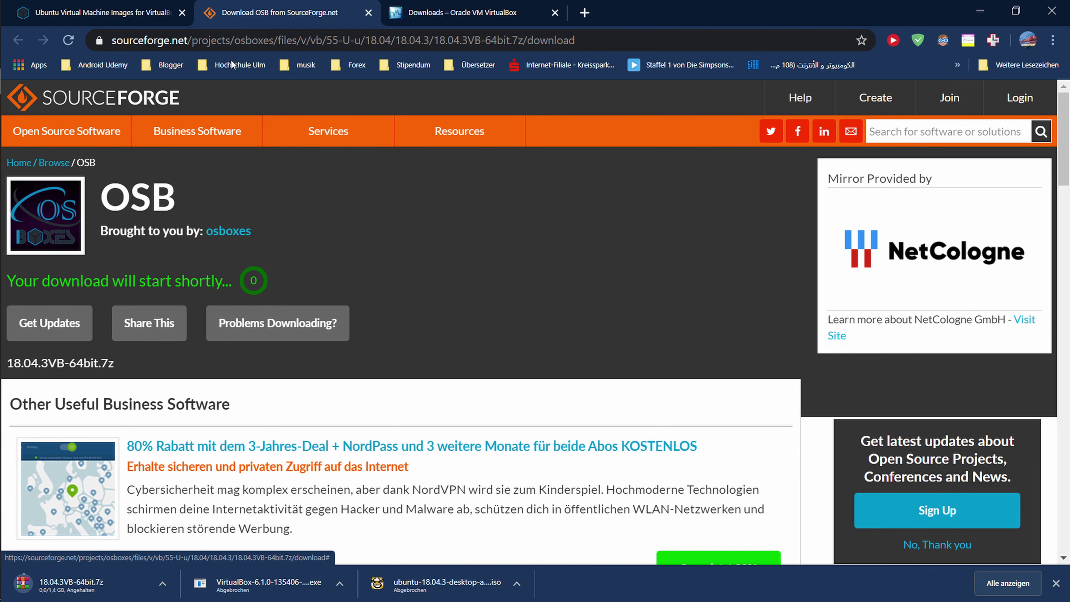
pyautogui.click(131, 12)
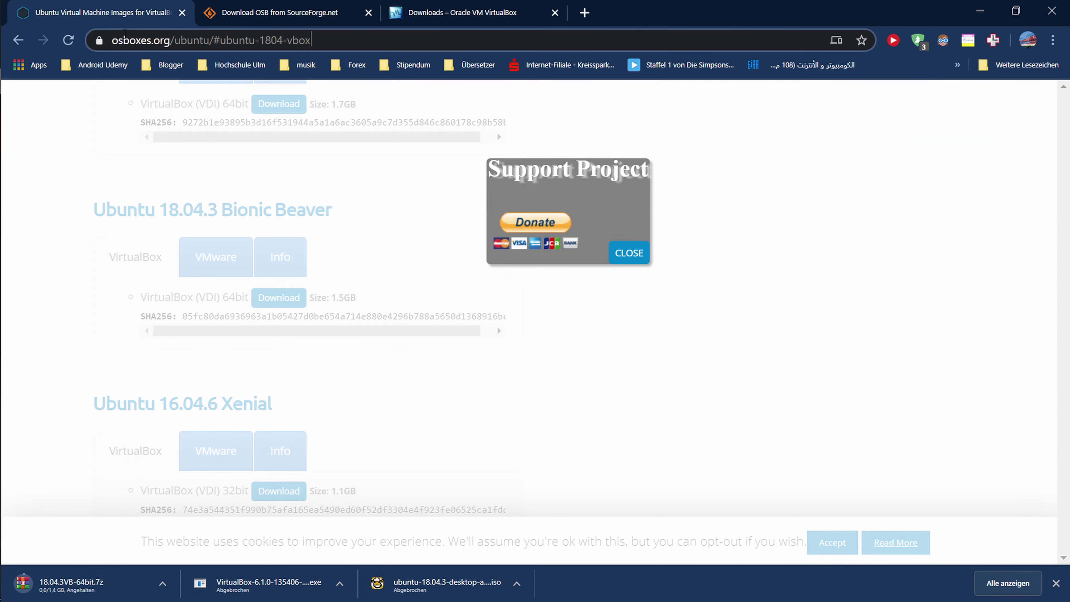
pyautogui.click(211, 40)
pyautogui.click(630, 257)
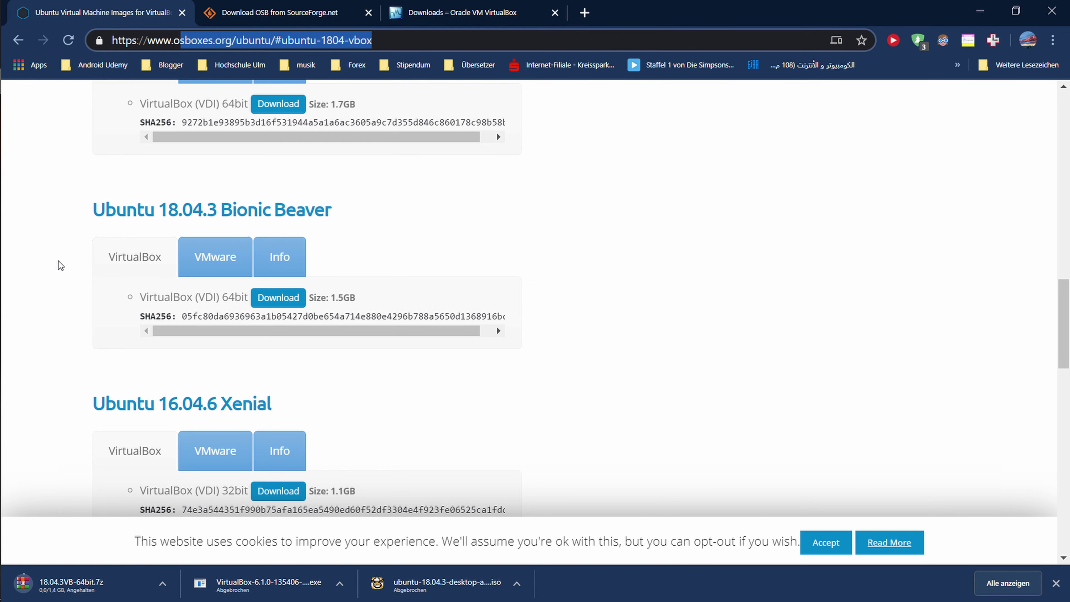
pyautogui.hotkey('alt', 'Tab')
pyautogui.hotkey('alt', 'Tab')
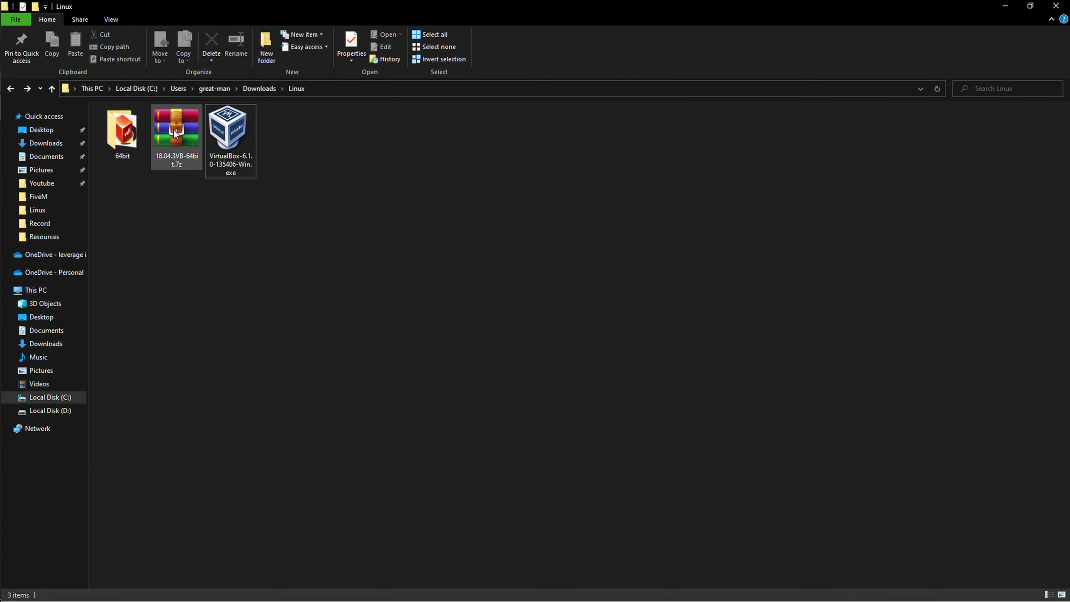
# Step: Extract the 18.04.3VB-64bit.7z archive into the Linux folder
pyautogui.doubleClick(137, 131)
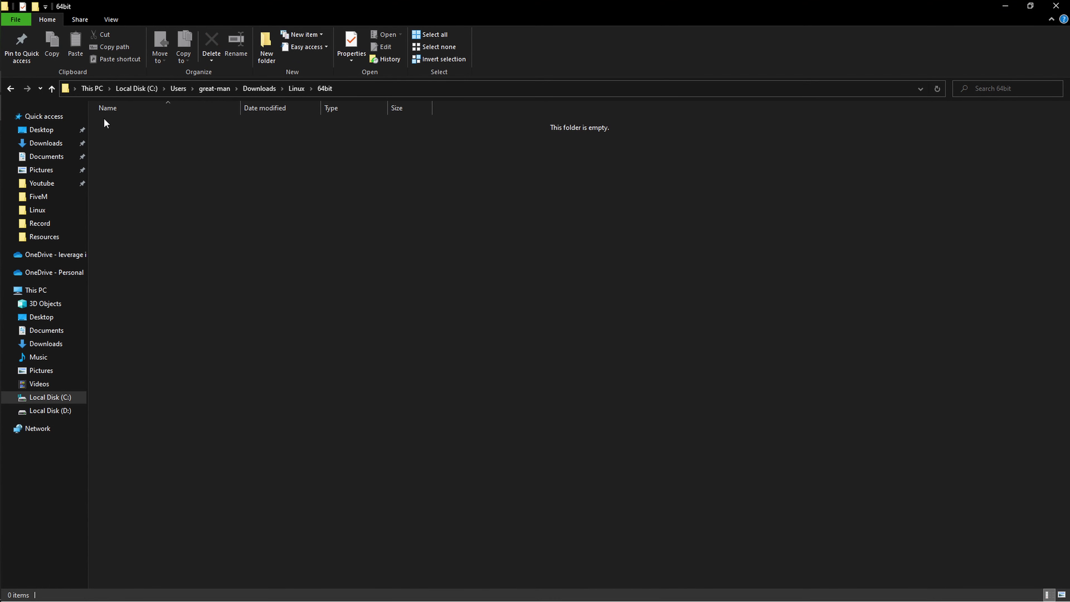
pyautogui.click(19, 92)
pyautogui.click(167, 132)
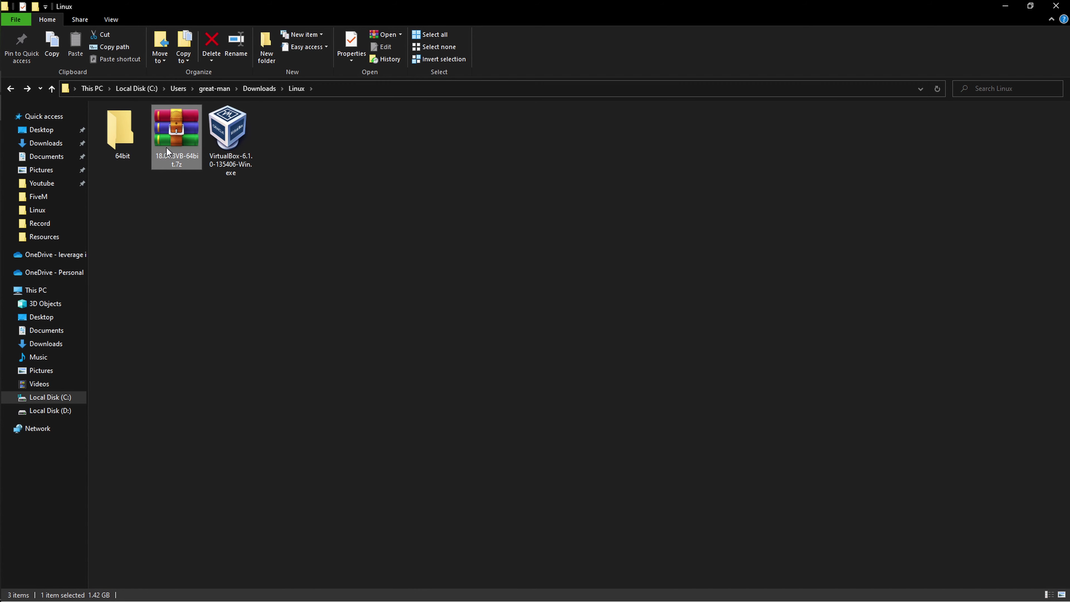
pyautogui.rightClick(174, 129)
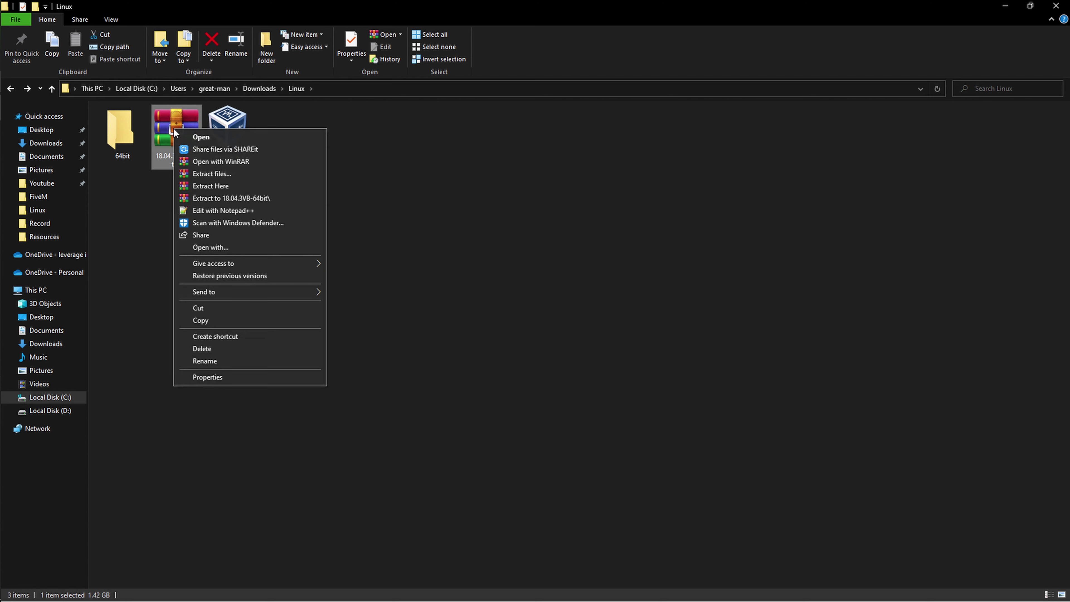
pyautogui.click(219, 186)
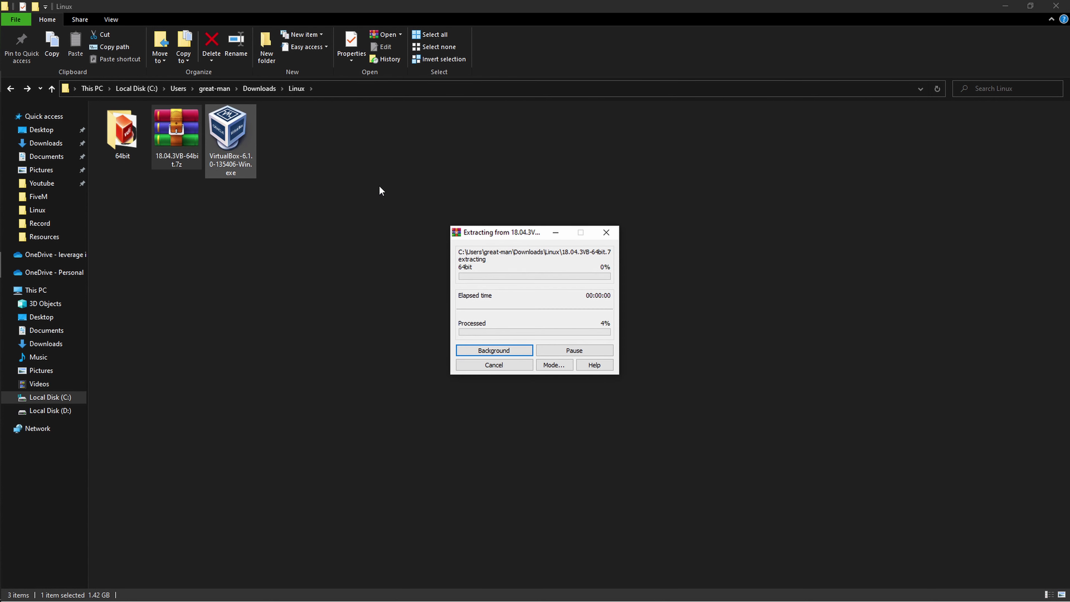
# Step: Confirm the 64bit folder holds Ubuntu 18.04.3 (64bit).vdi, then minimise File Explorer
pyautogui.moveTo(505, 226); pyautogui.dragTo(423, 206)
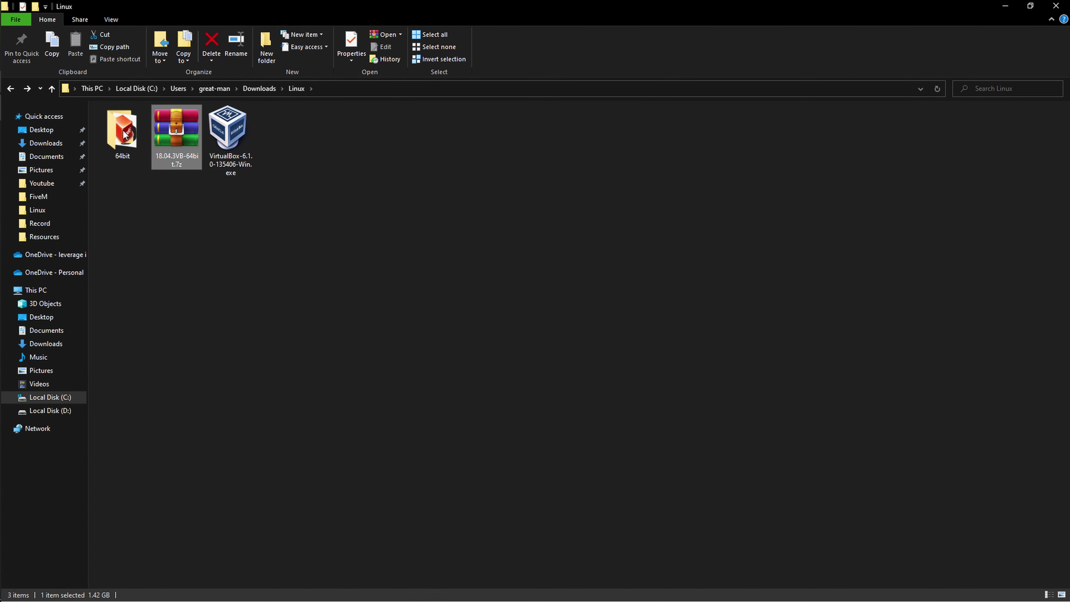
pyautogui.doubleClick(135, 141)
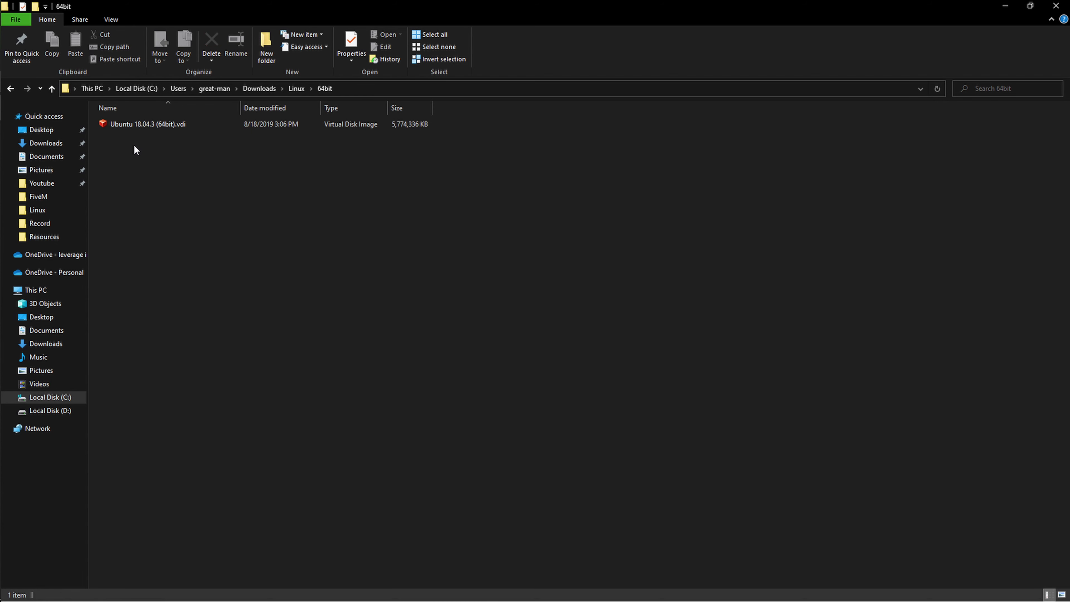
pyautogui.click(175, 131)
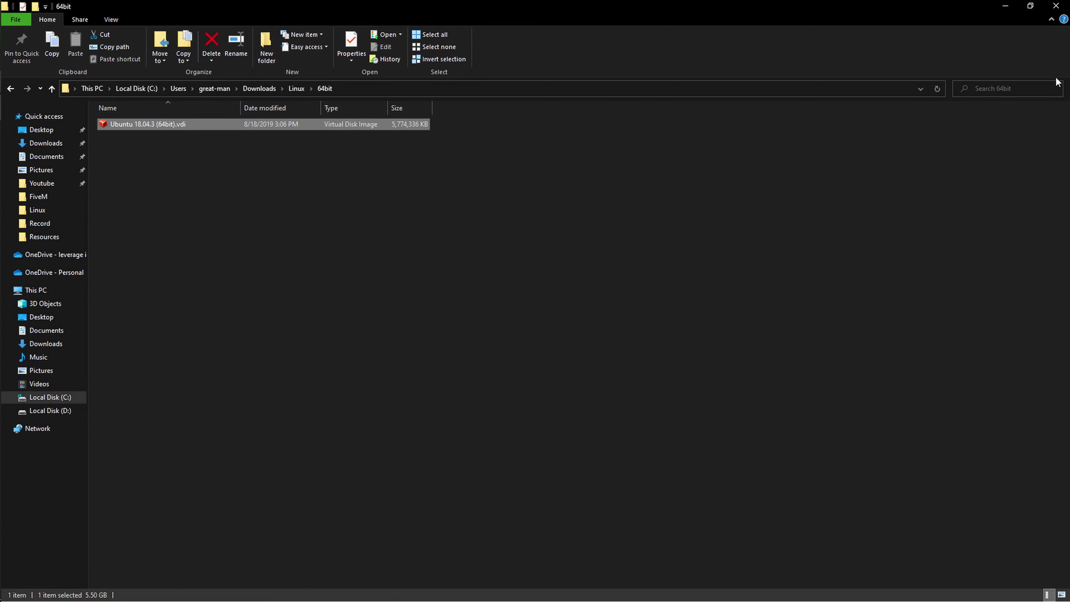
pyautogui.click(1004, 6)
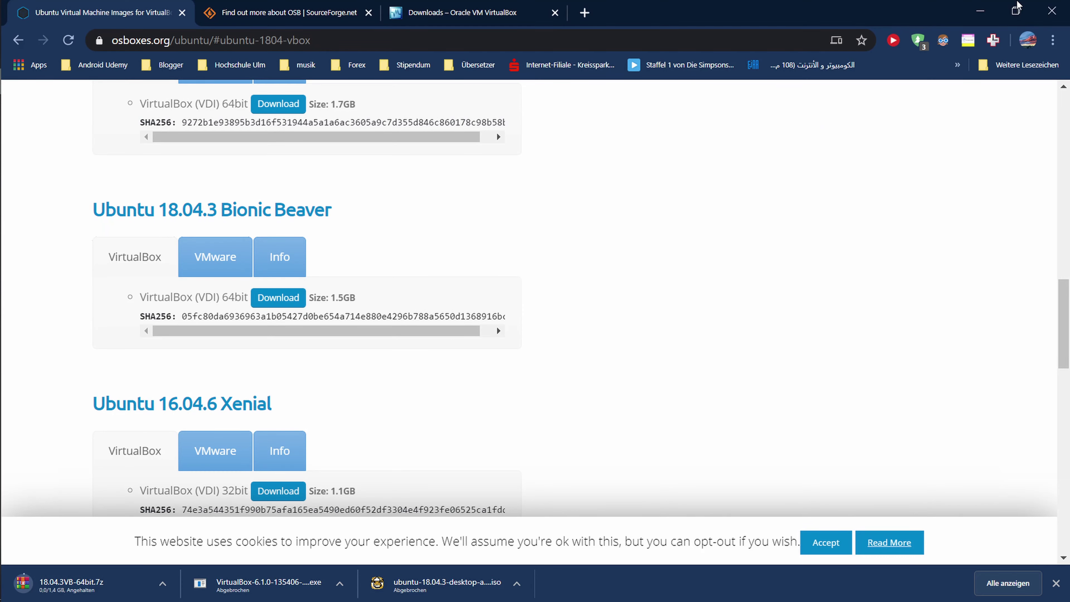
# Step: Launch VirtualBox Manager and start a new virtual machine named test
pyautogui.click(980, 10)
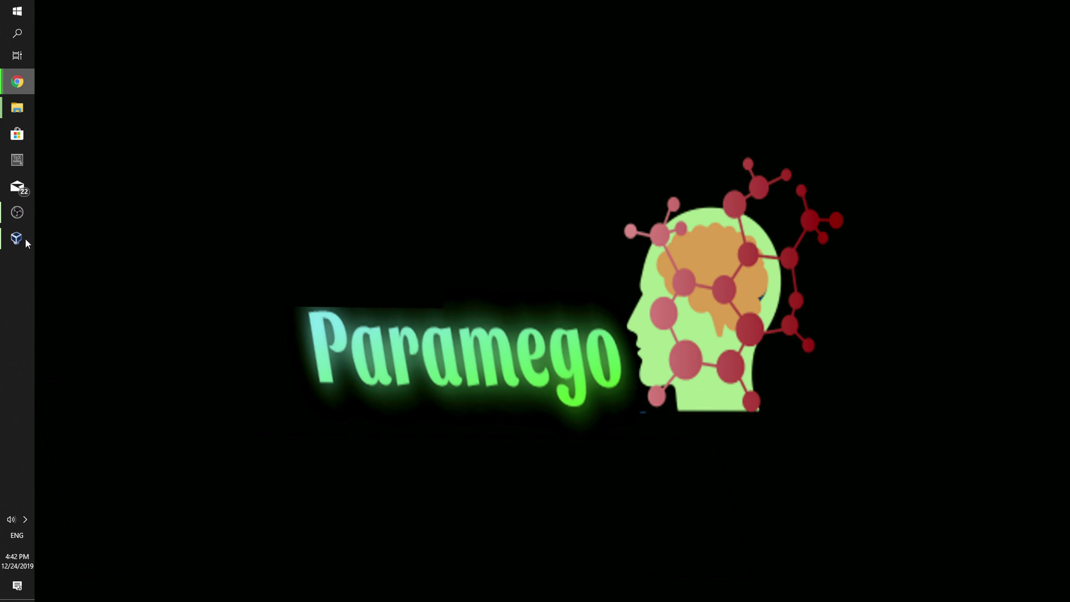
pyautogui.click(17, 240)
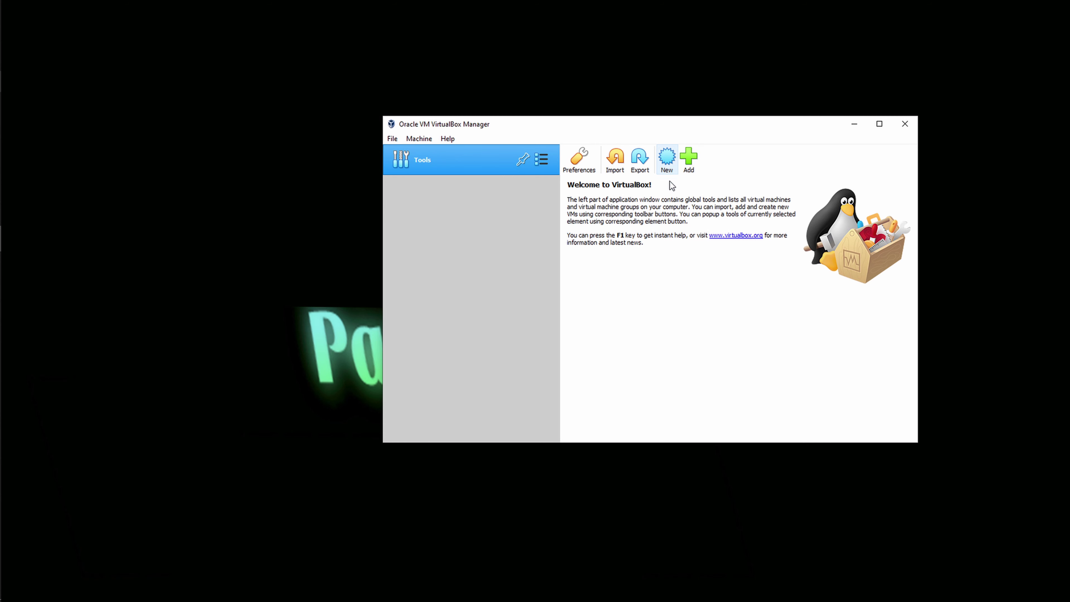
pyautogui.click(666, 159)
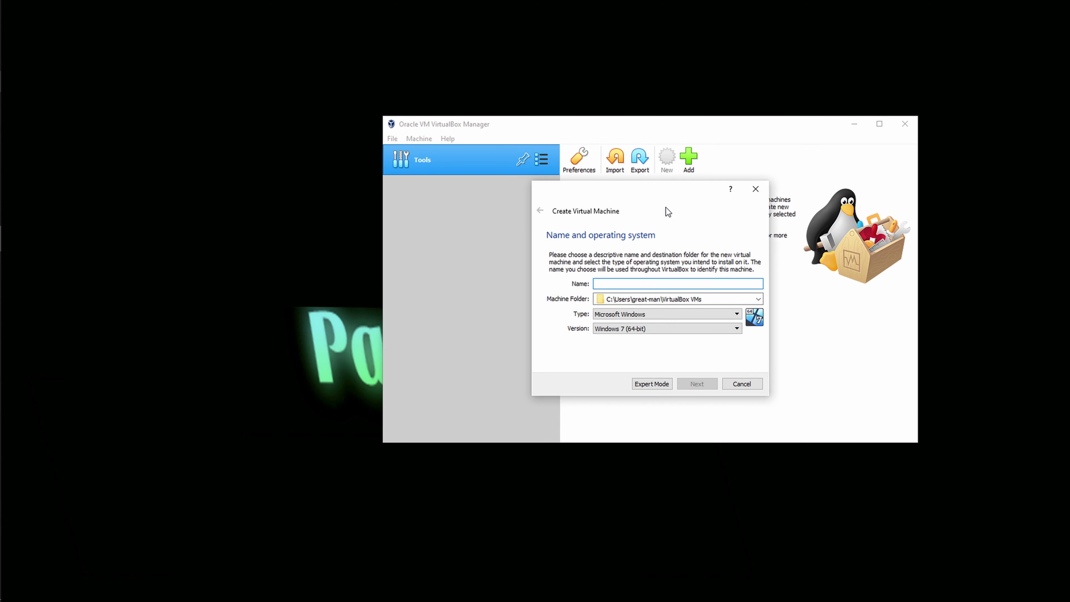
pyautogui.click(601, 289)
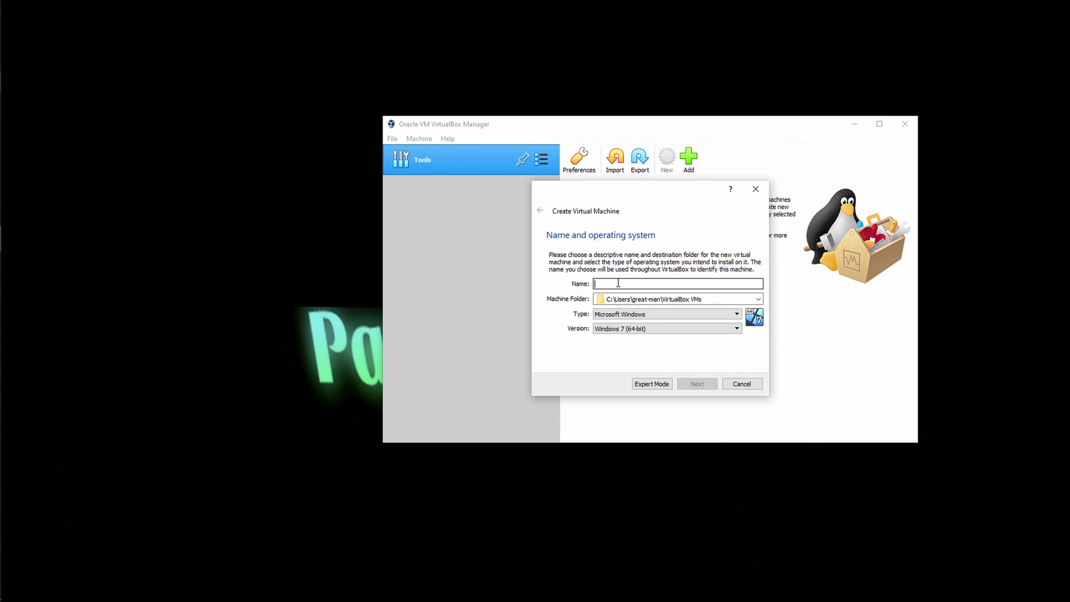
pyautogui.write('test')
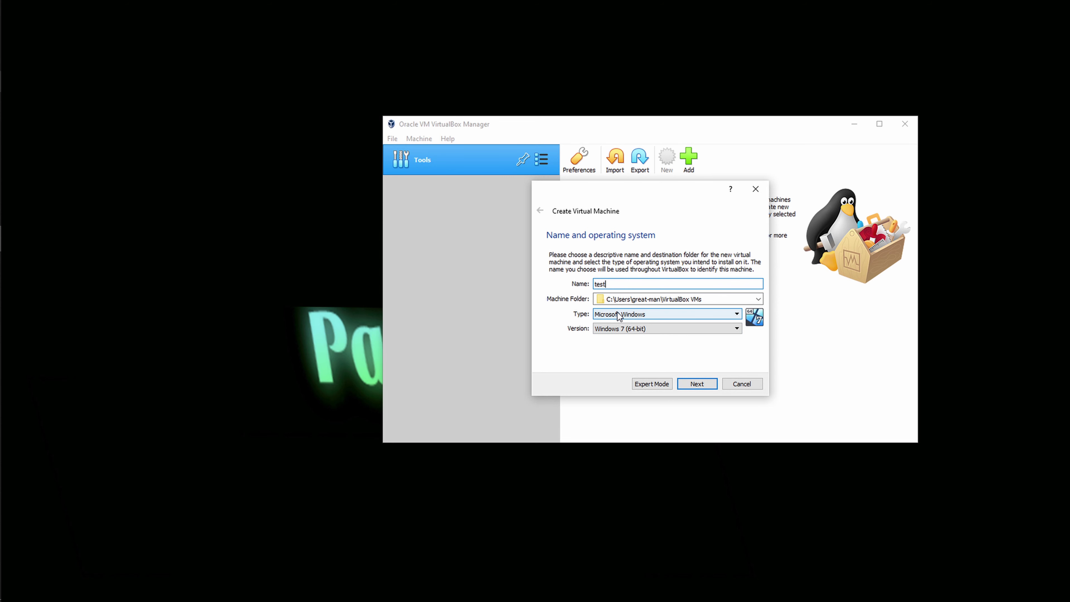
# Step: Set the machine type to Linux and the version to Ubuntu (64-bit)
pyautogui.click(626, 314)
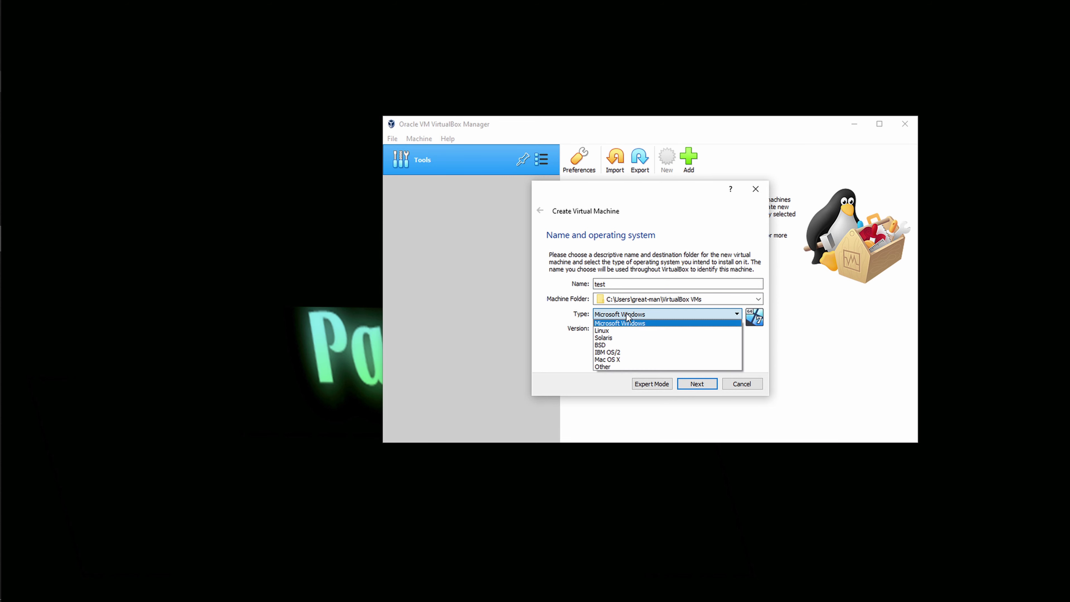
pyautogui.click(623, 333)
pyautogui.click(624, 332)
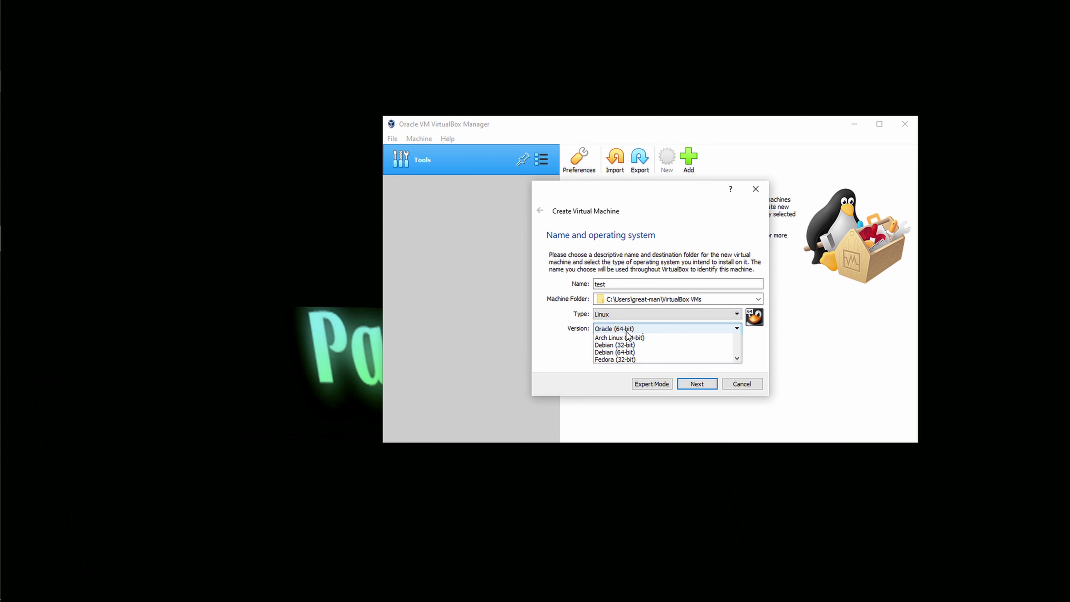
pyautogui.scroll(6, 629, 371)
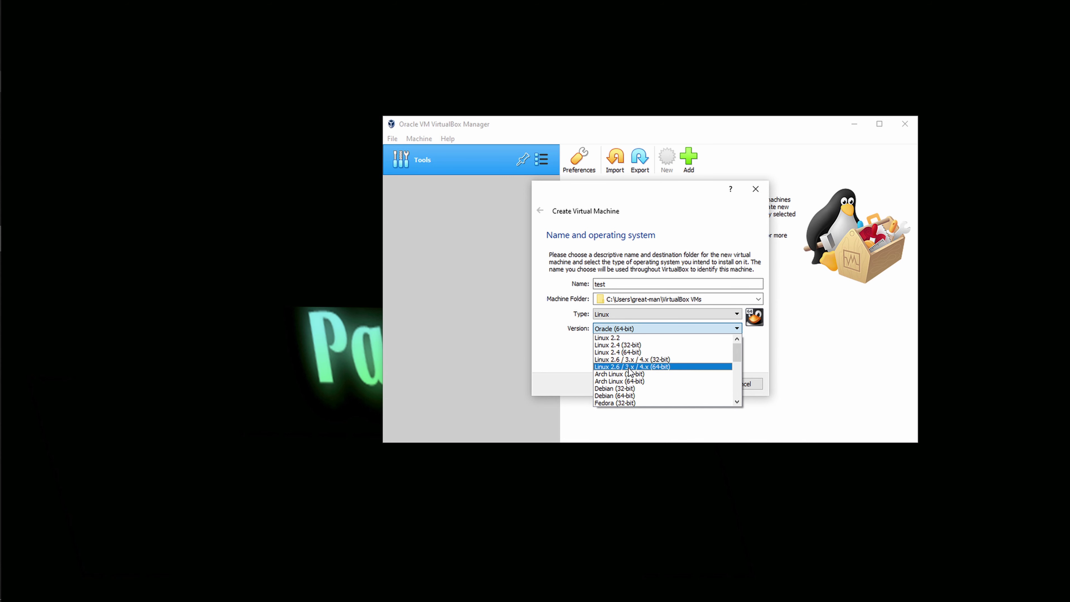
pyautogui.scroll(-6, 651, 361)
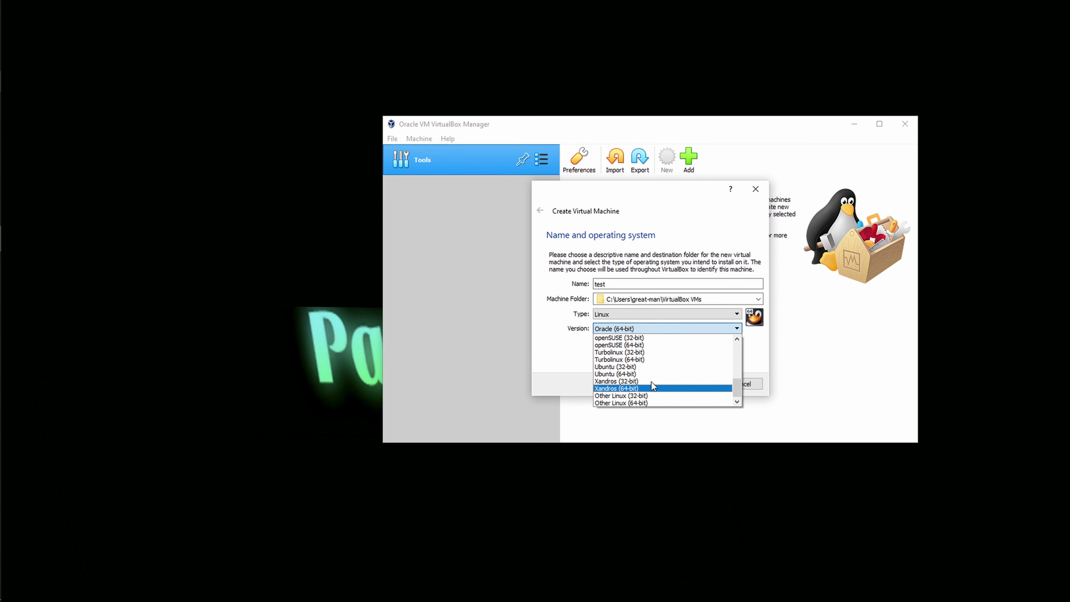
pyautogui.click(635, 374)
# Step: Resolve the folder-already-exists error on the machine name and reach the memory size page
pyautogui.click(697, 383)
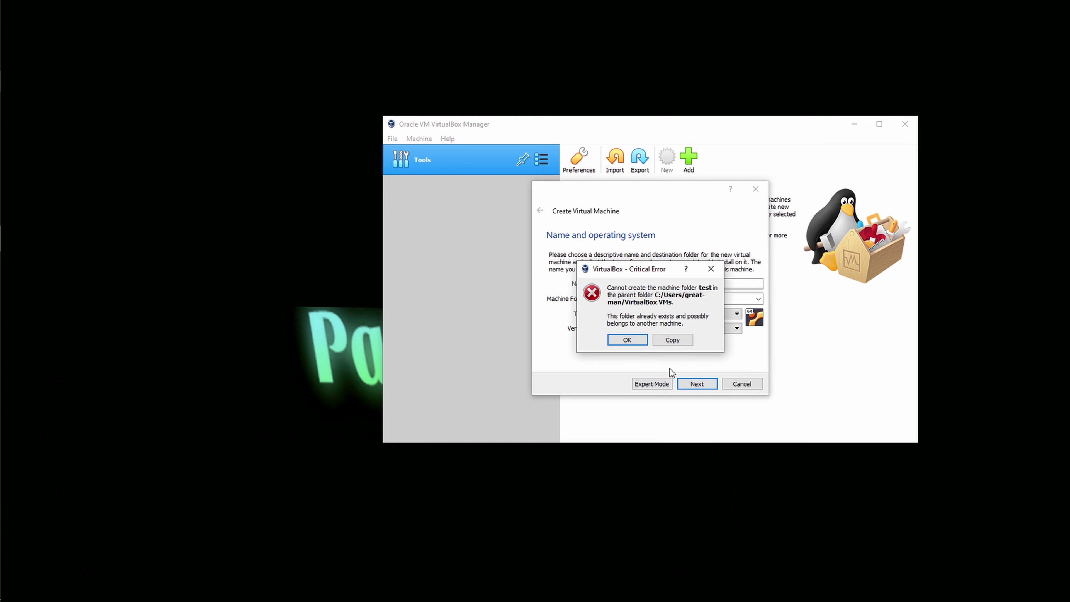
pyautogui.click(627, 340)
pyautogui.click(630, 283)
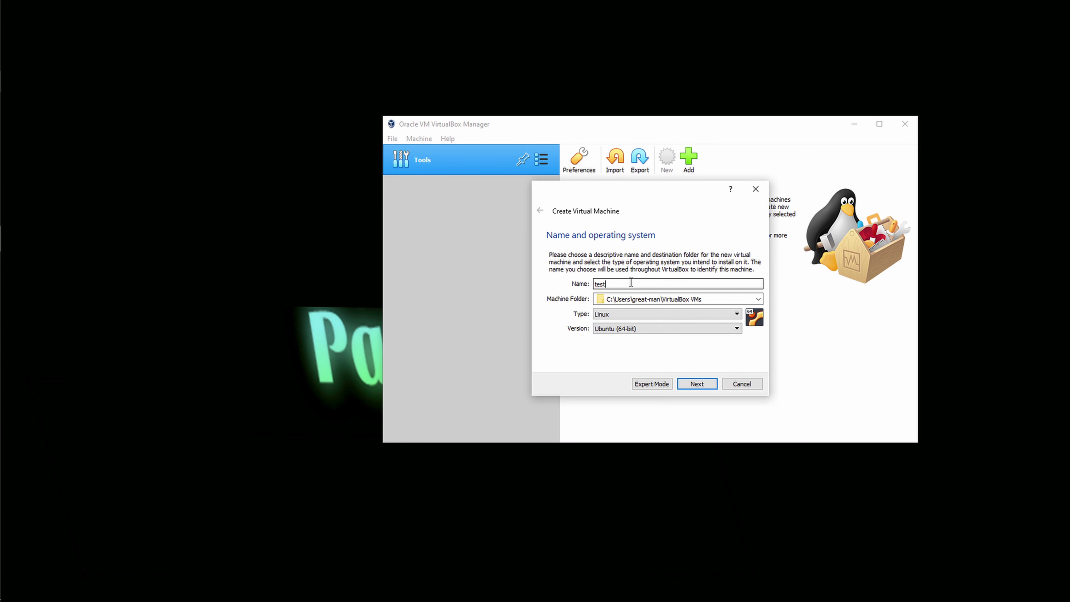
pyautogui.click(695, 382)
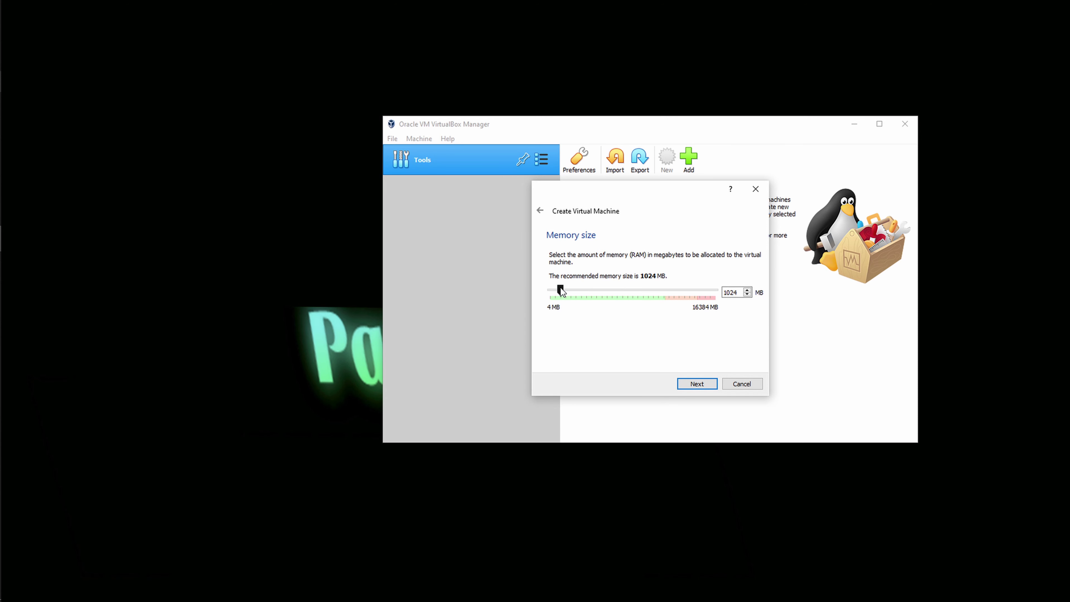
# Step: Set the new machine's memory to 8192 MB and continue to the hard disk step
pyautogui.moveTo(560, 287); pyautogui.dragTo(612, 286)
pyautogui.moveTo(613, 287); pyautogui.dragTo(619, 283)
pyautogui.moveTo(618, 292); pyautogui.dragTo(632, 296)
pyautogui.click(696, 384)
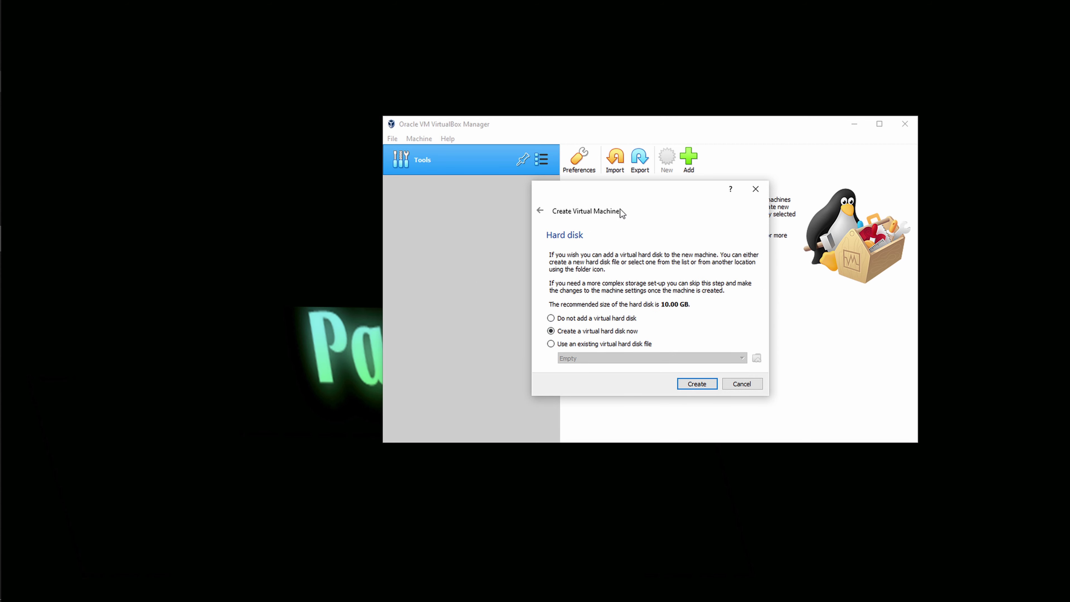
# Step: Choose to use an existing virtual hard disk file and add one from the computer
pyautogui.moveTo(588, 183); pyautogui.dragTo(561, 173)
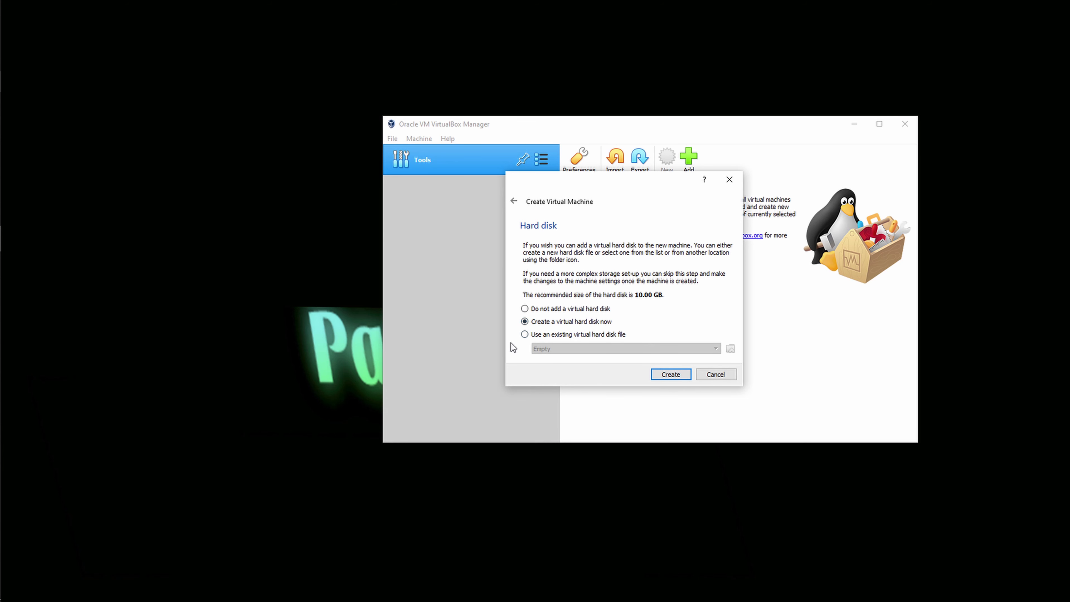
pyautogui.click(524, 336)
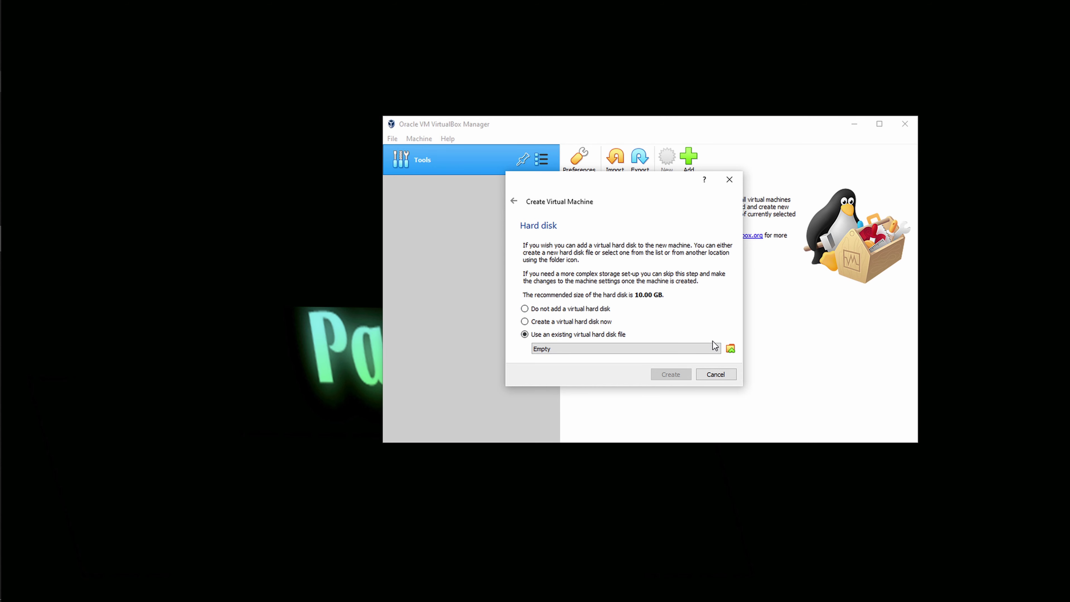
pyautogui.click(730, 350)
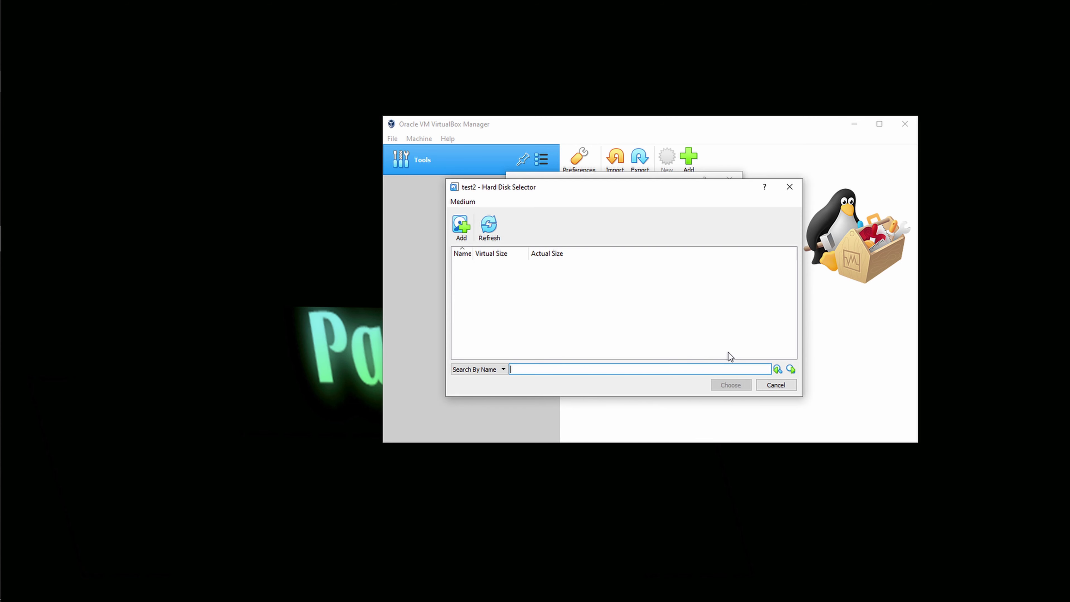
pyautogui.click(461, 228)
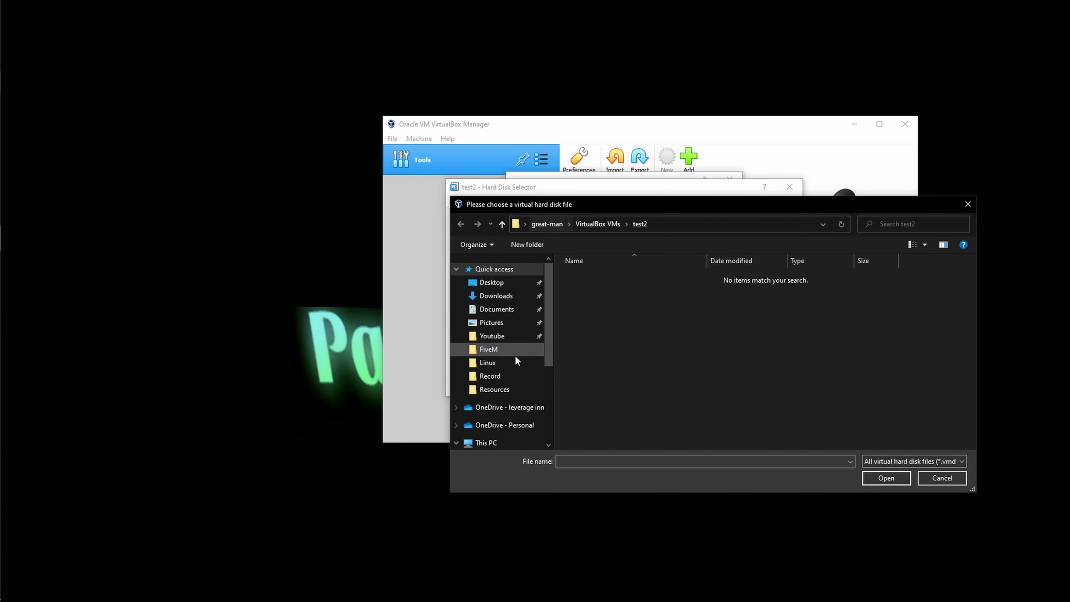
# Step: Pick Ubuntu 18.04.3 (64bit).vdi from Downloads\Linux\64bit and create the test2 machine with it
pyautogui.click(507, 296)
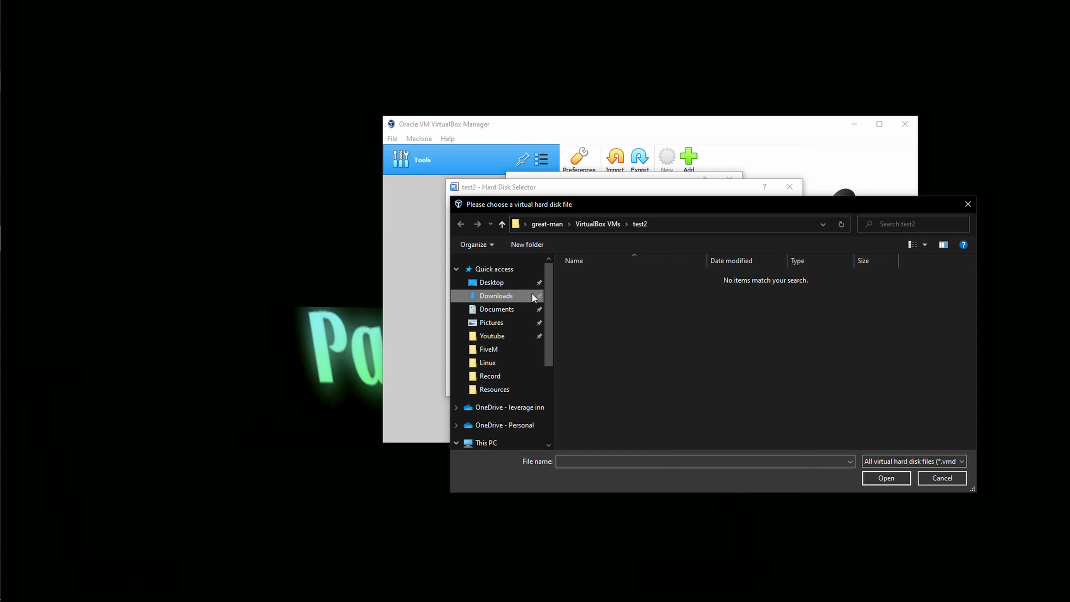
pyautogui.doubleClick(583, 292)
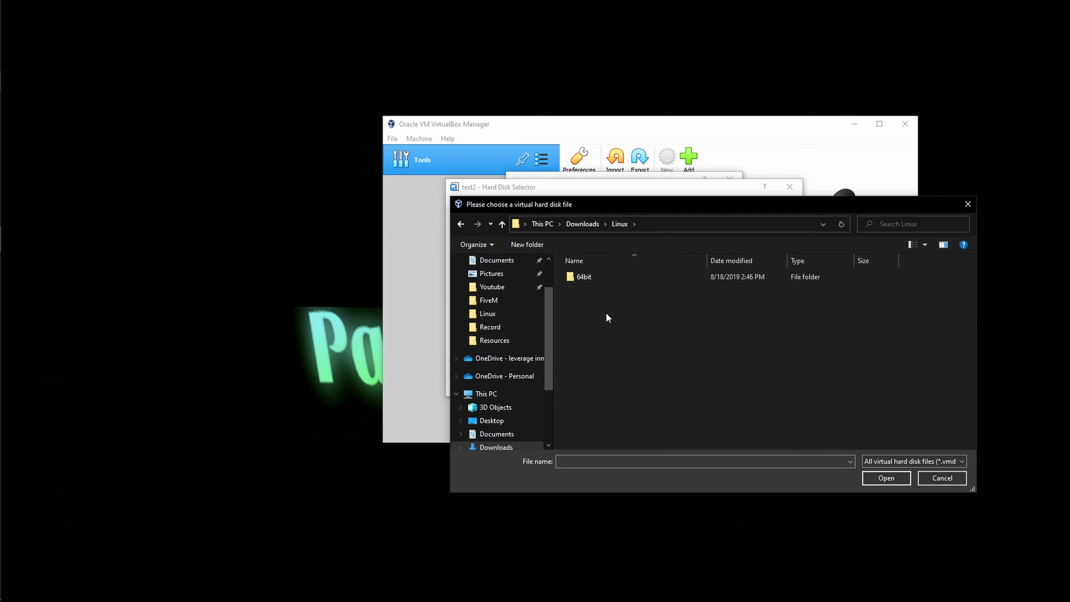
pyautogui.doubleClick(590, 278)
pyautogui.click(626, 280)
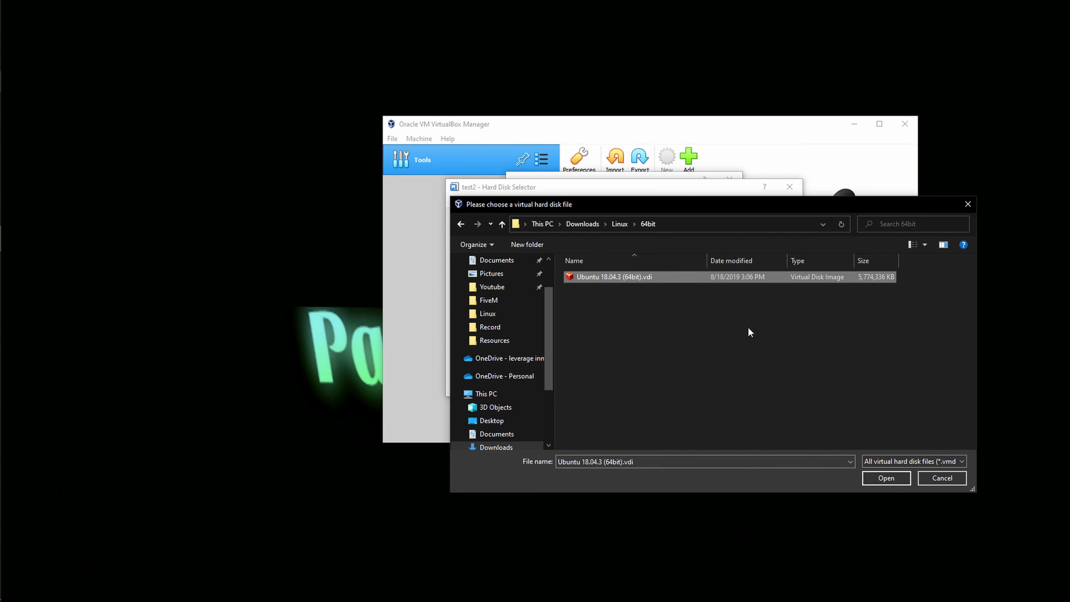
pyautogui.click(884, 478)
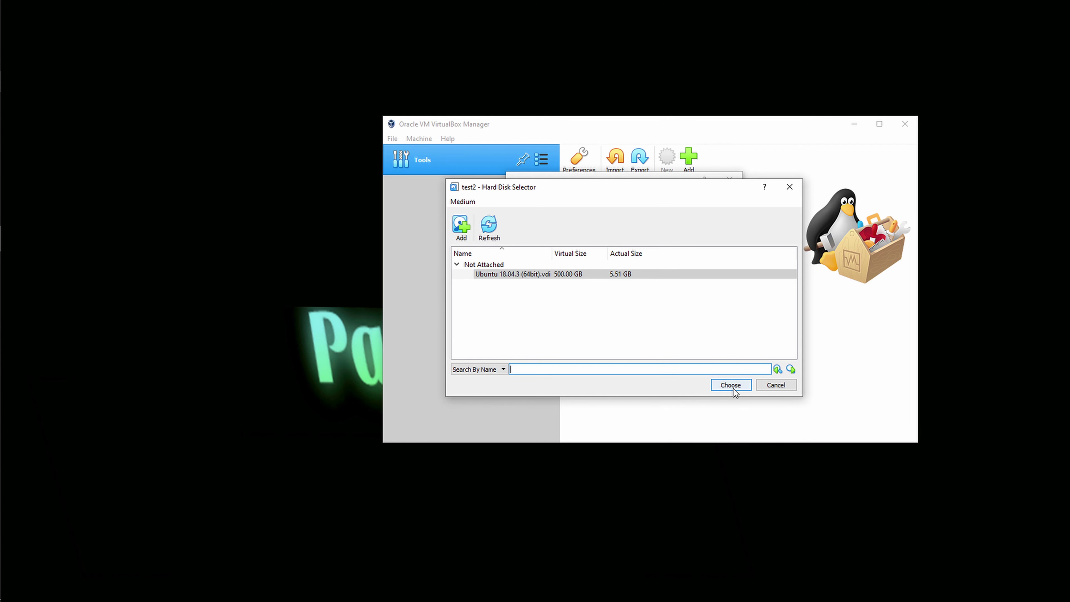
pyautogui.click(643, 274)
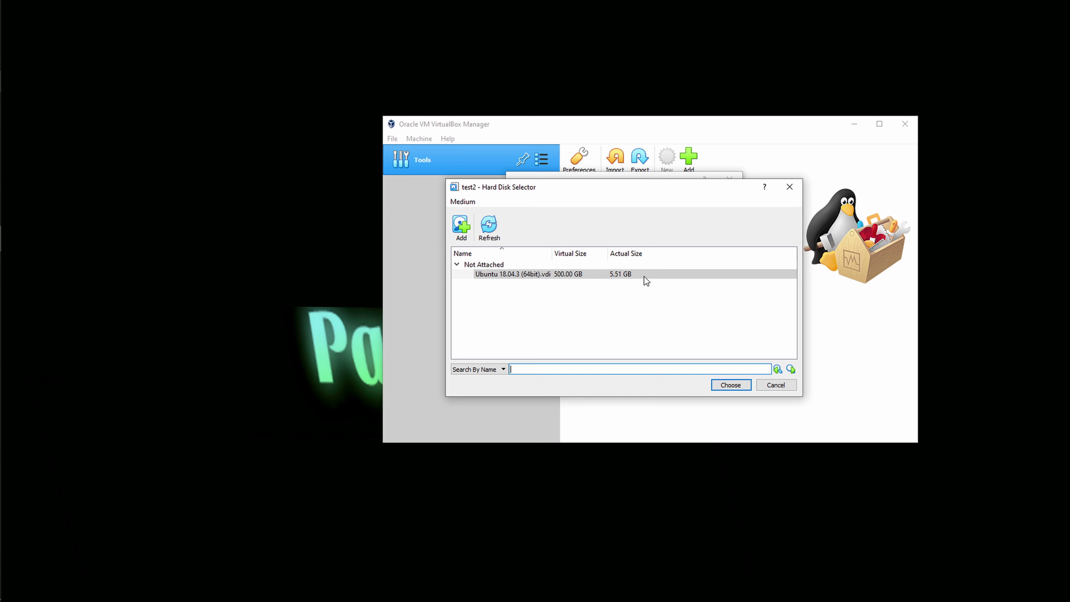
pyautogui.click(736, 386)
pyautogui.click(677, 379)
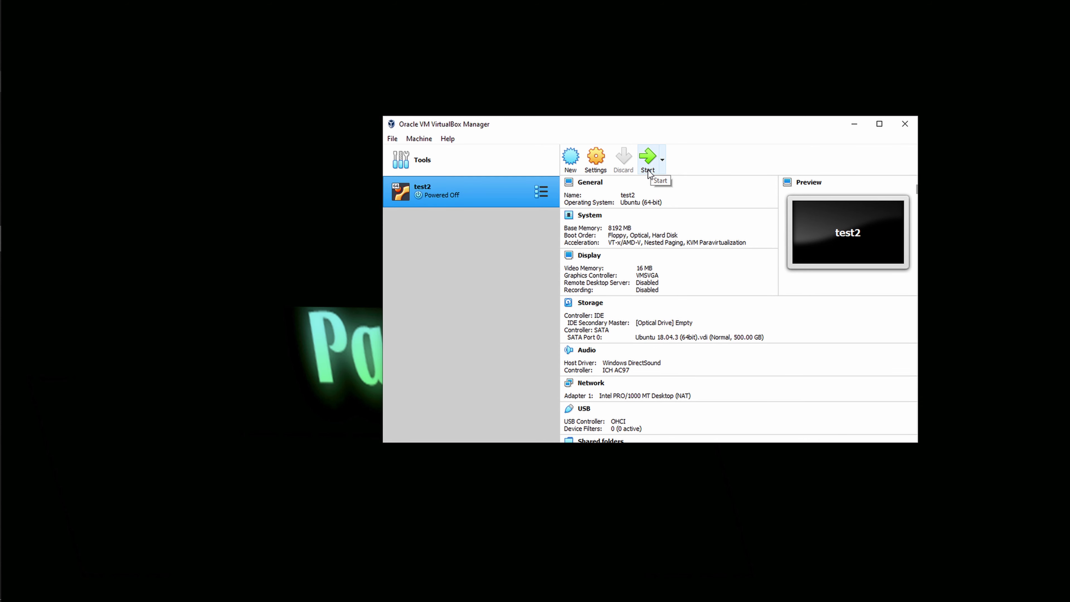
# Step: Open test2's System settings, keeping base memory at 8192 MB
pyautogui.rightClick(430, 195)
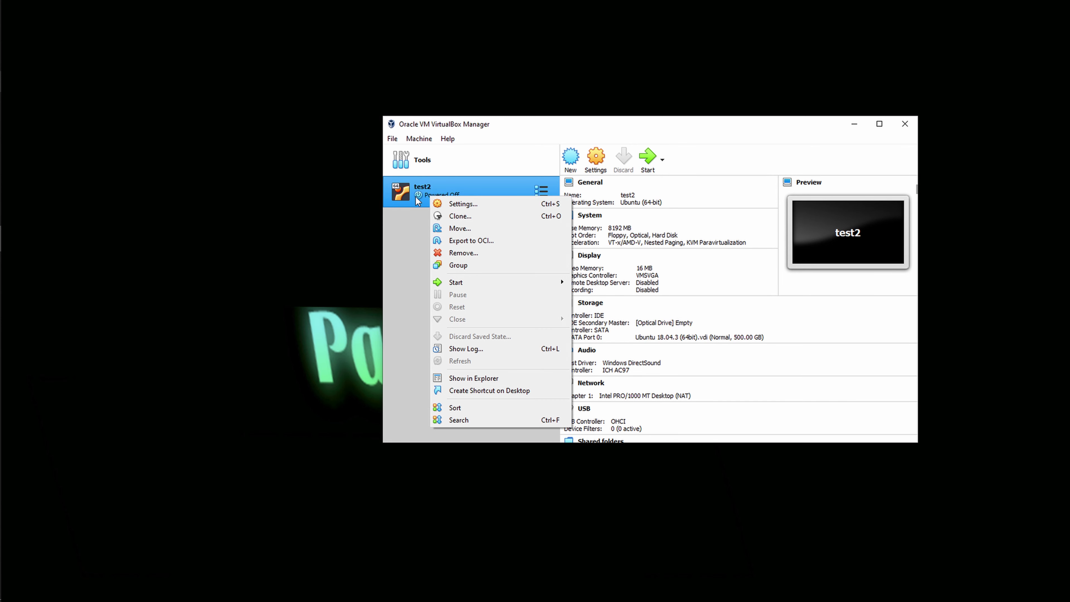
pyautogui.click(466, 205)
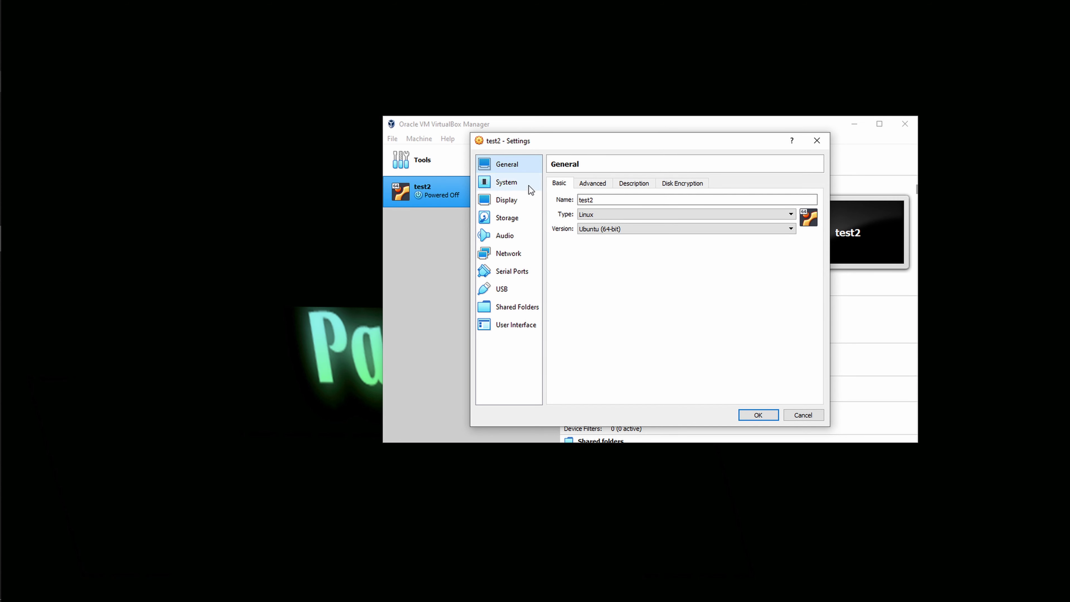
pyautogui.click(524, 189)
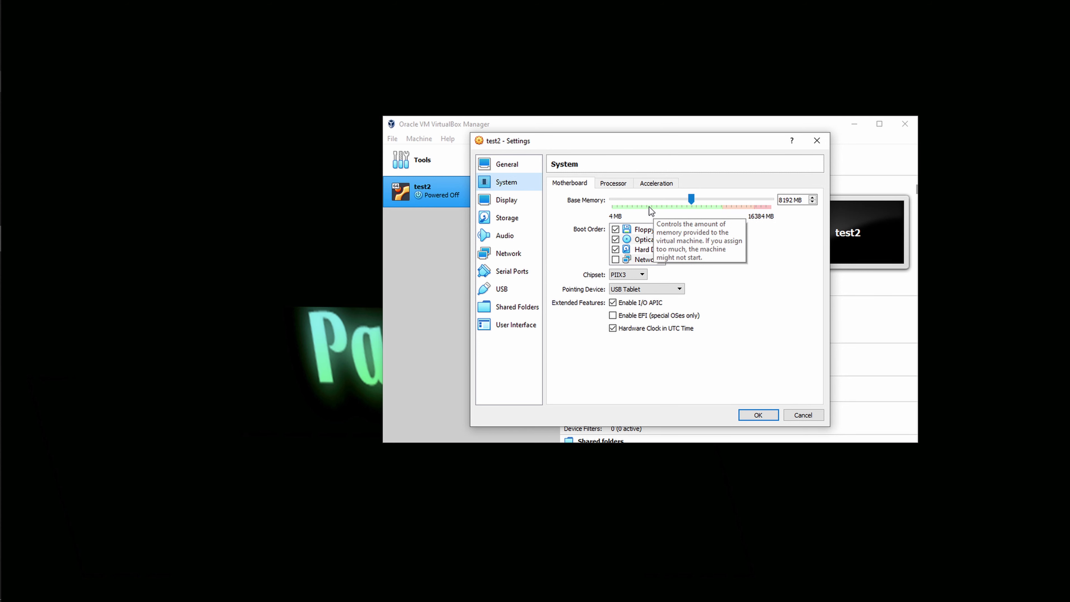
pyautogui.click(662, 207)
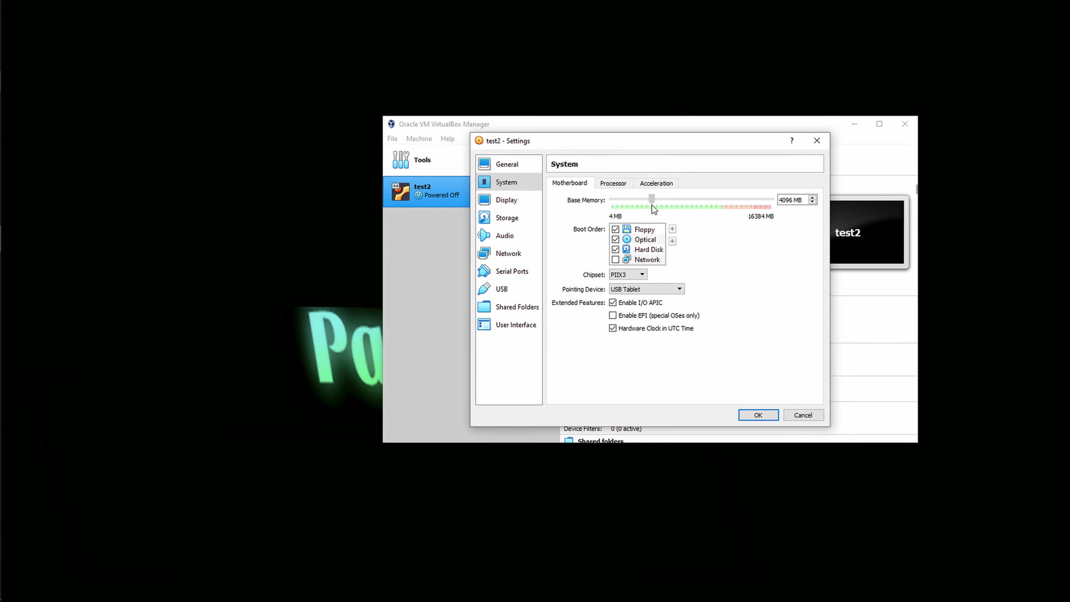
pyautogui.moveTo(655, 206); pyautogui.dragTo(693, 209)
# Step: Set the processor count to 4 and save the settings
pyautogui.click(613, 183)
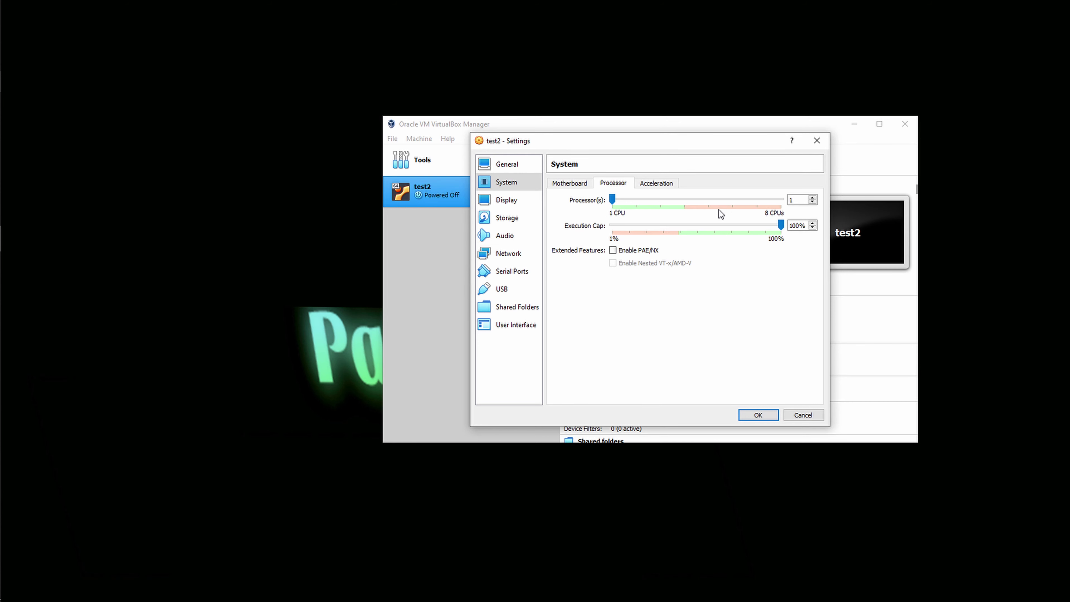
pyautogui.moveTo(671, 232)
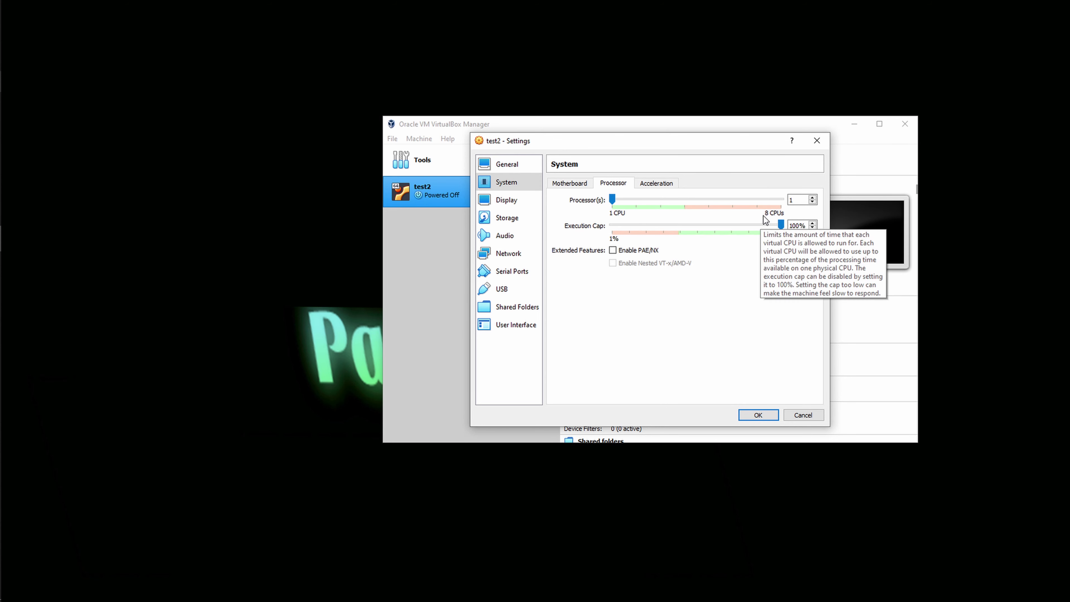
pyautogui.moveTo(612, 198); pyautogui.dragTo(687, 207)
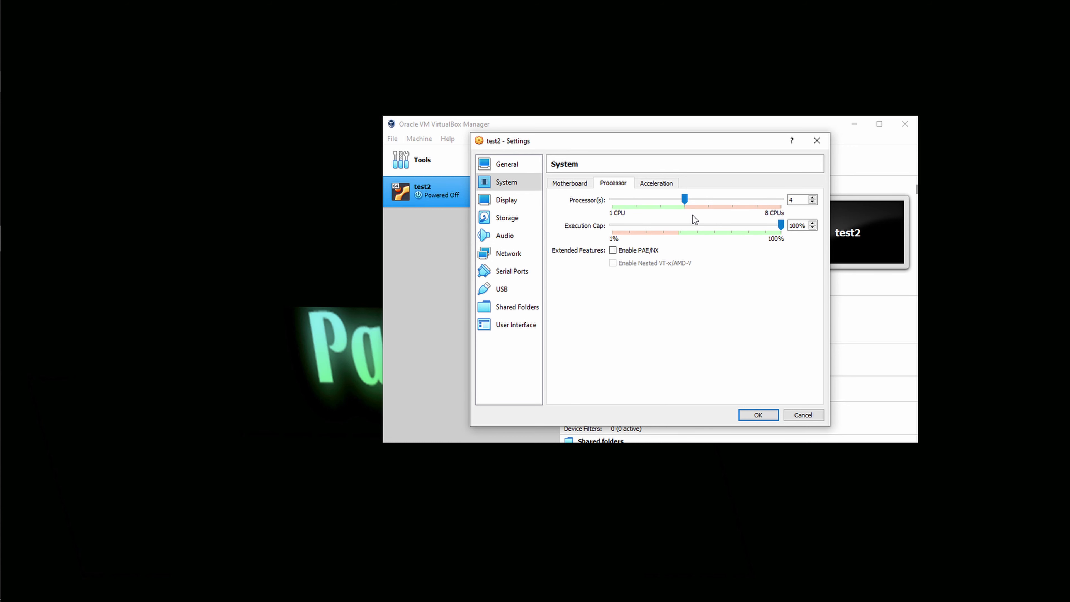
pyautogui.click(756, 415)
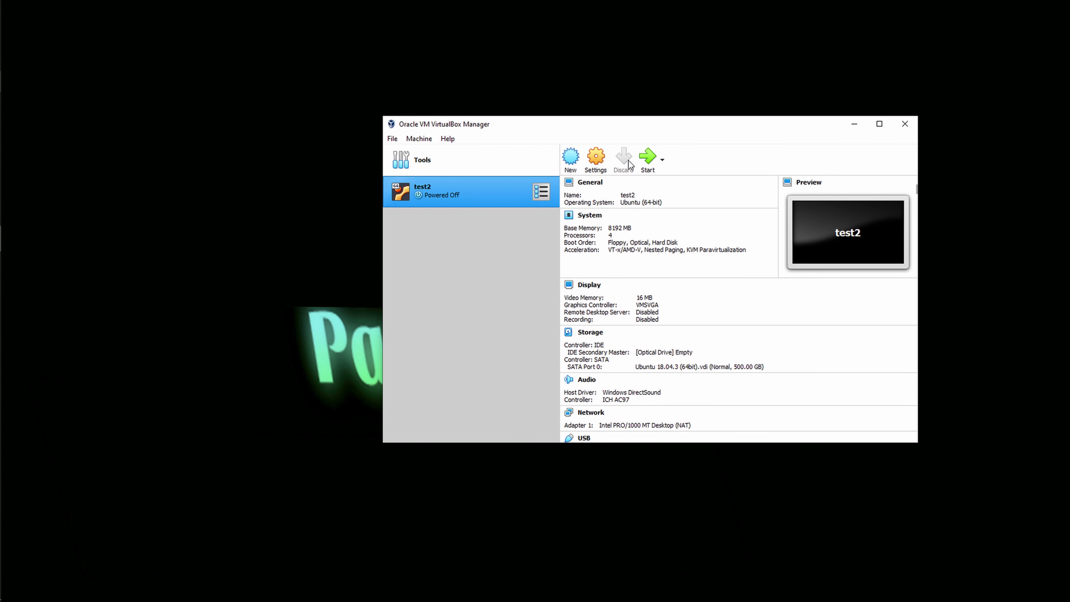
# Step: Start the test2 machine and dismiss the auto-capture keyboard notice
pyautogui.rightClick(446, 194)
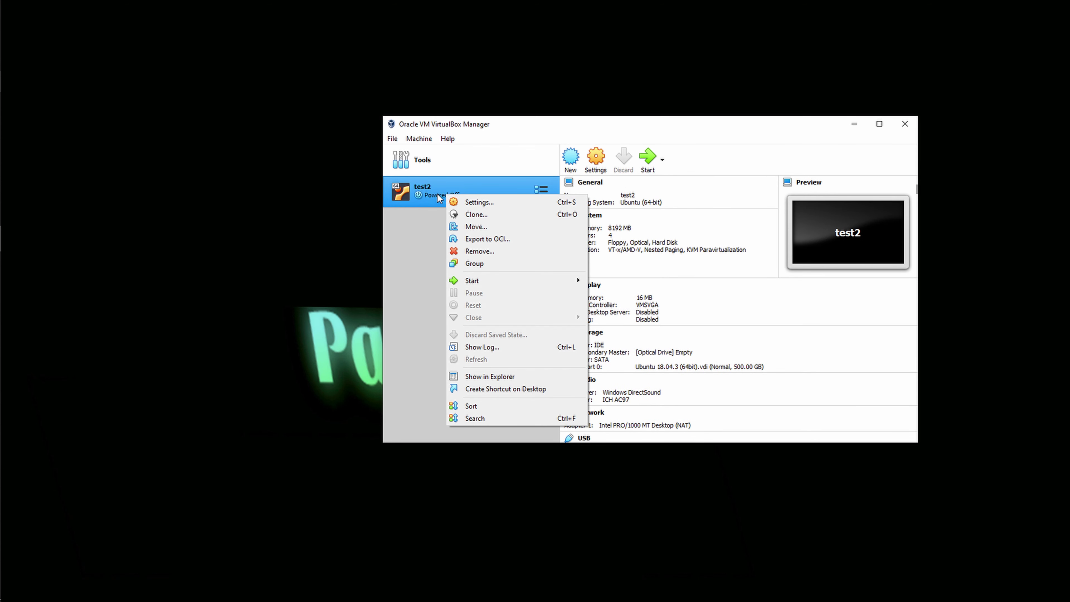
pyautogui.moveTo(485, 286)
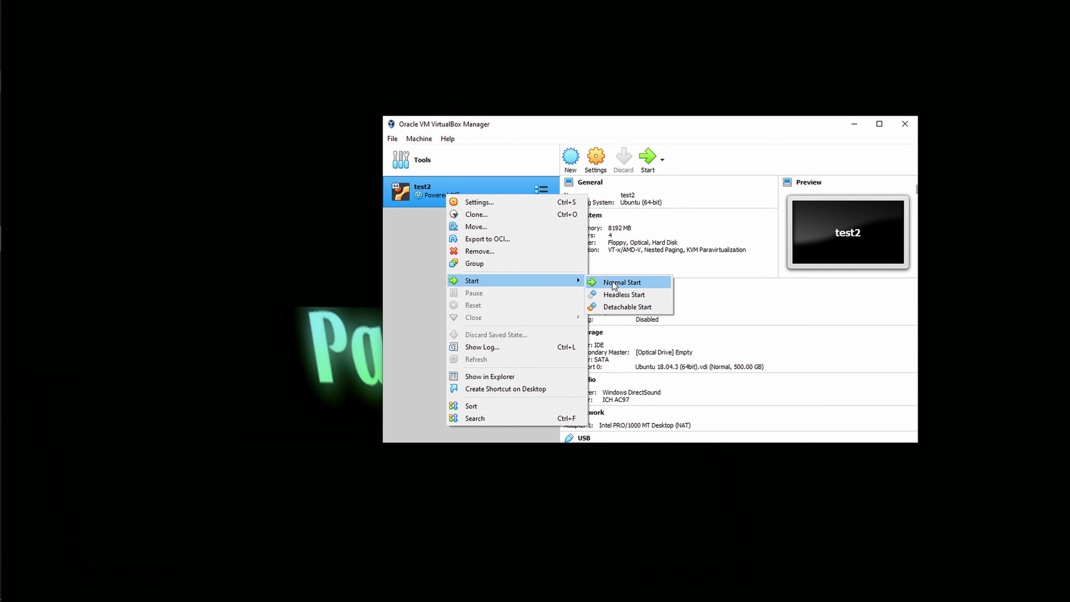
pyautogui.click(644, 164)
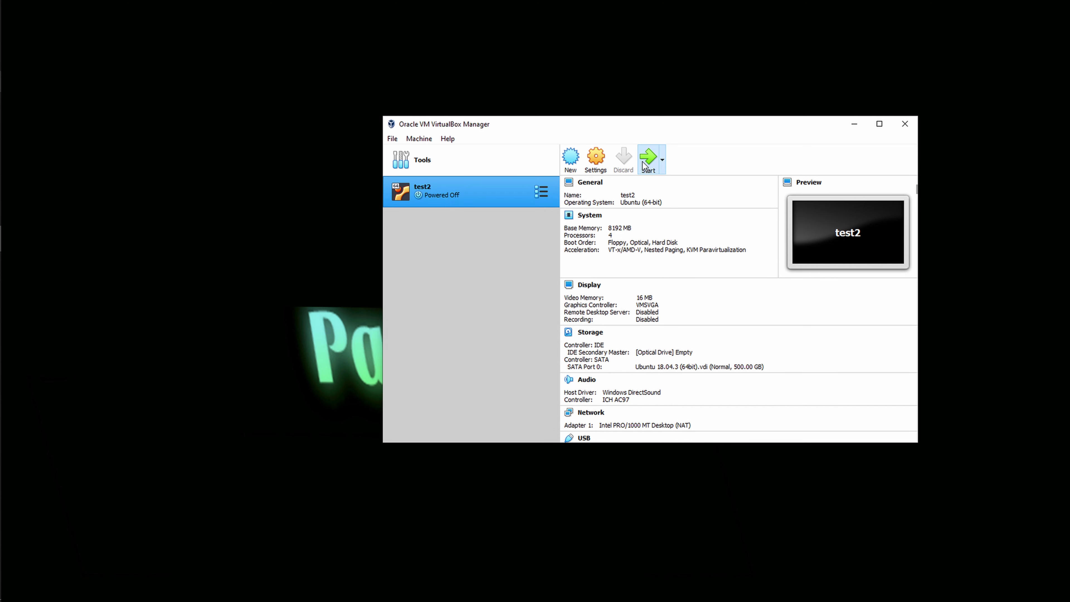
pyautogui.moveTo(528, 165)
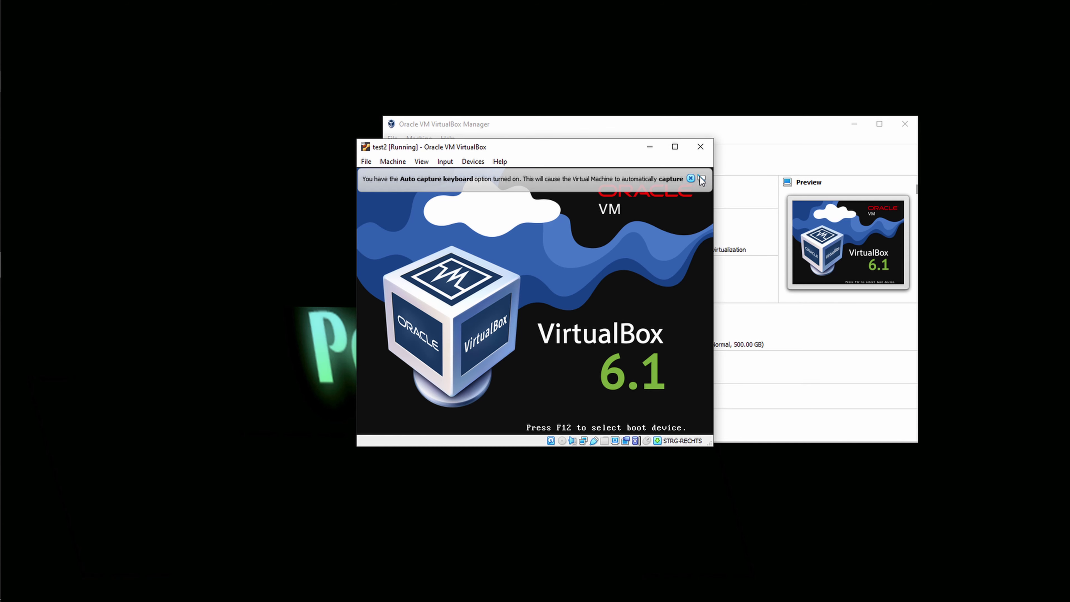
pyautogui.click(691, 177)
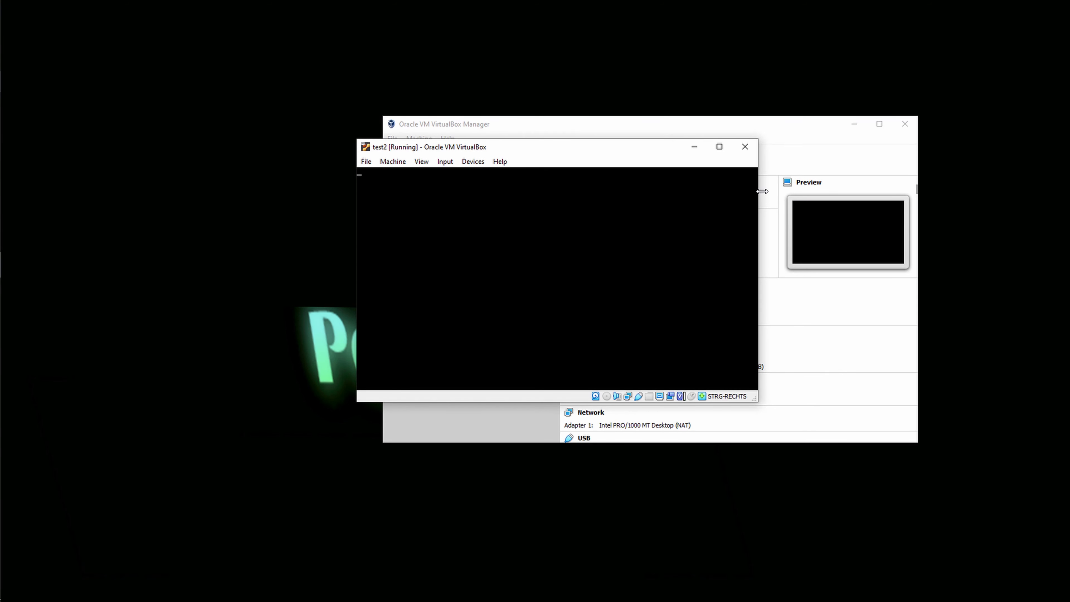
# Step: Reposition the VM window and select the default account on the Ubuntu login screen
pyautogui.moveTo(539, 145); pyautogui.dragTo(441, 83)
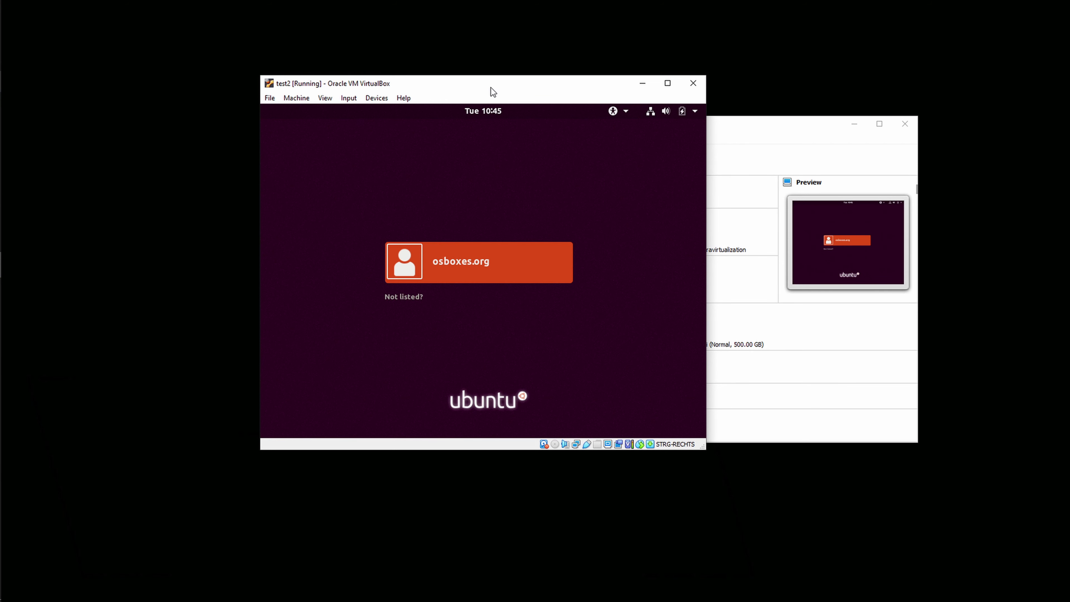
pyautogui.moveTo(491, 87); pyautogui.dragTo(594, 84)
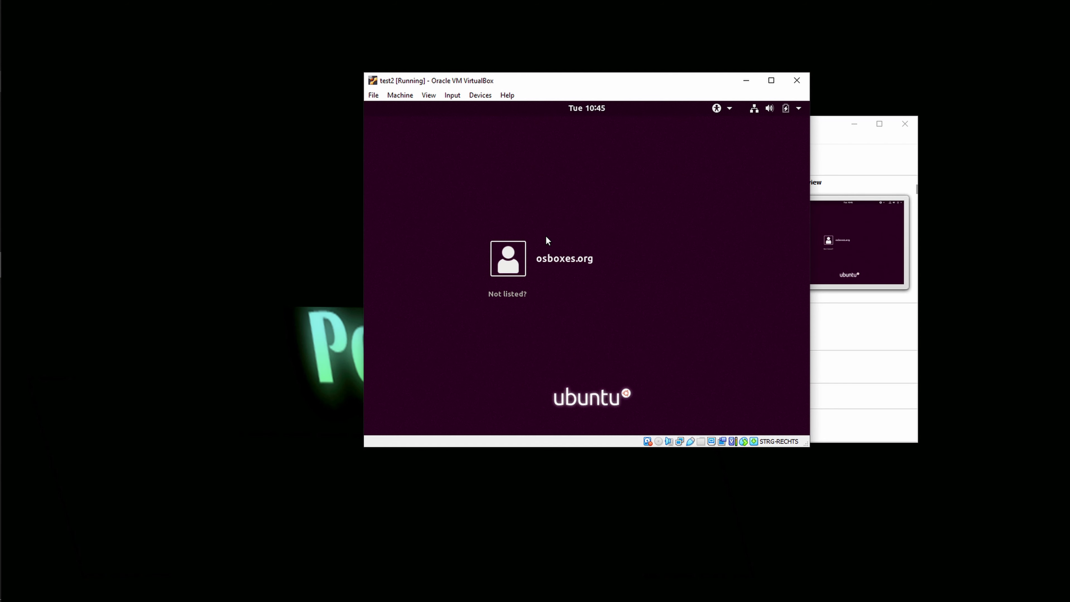
pyautogui.click(541, 262)
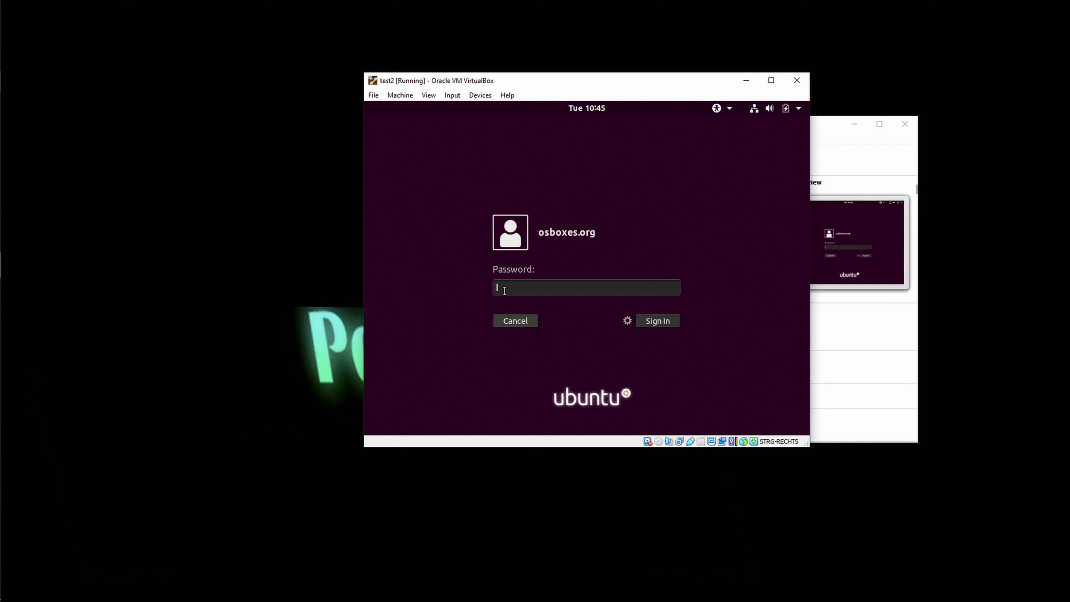
pyautogui.moveTo(502, 76); pyautogui.dragTo(566, 75)
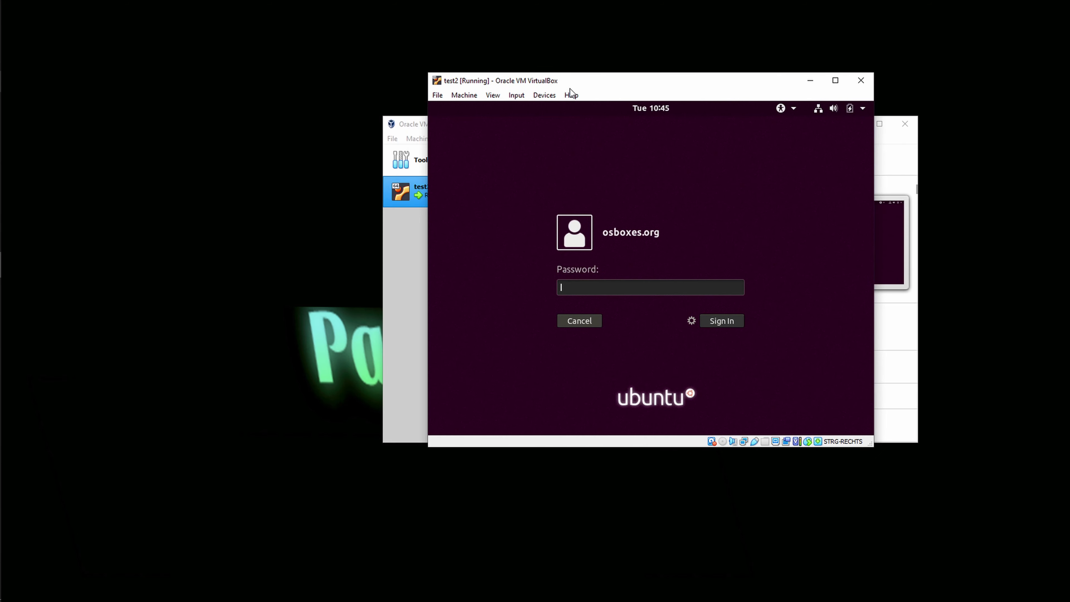
# Step: In Chrome, show the Ubuntu 18.04.3 default login details and select the password
pyautogui.moveTo(2, 130)
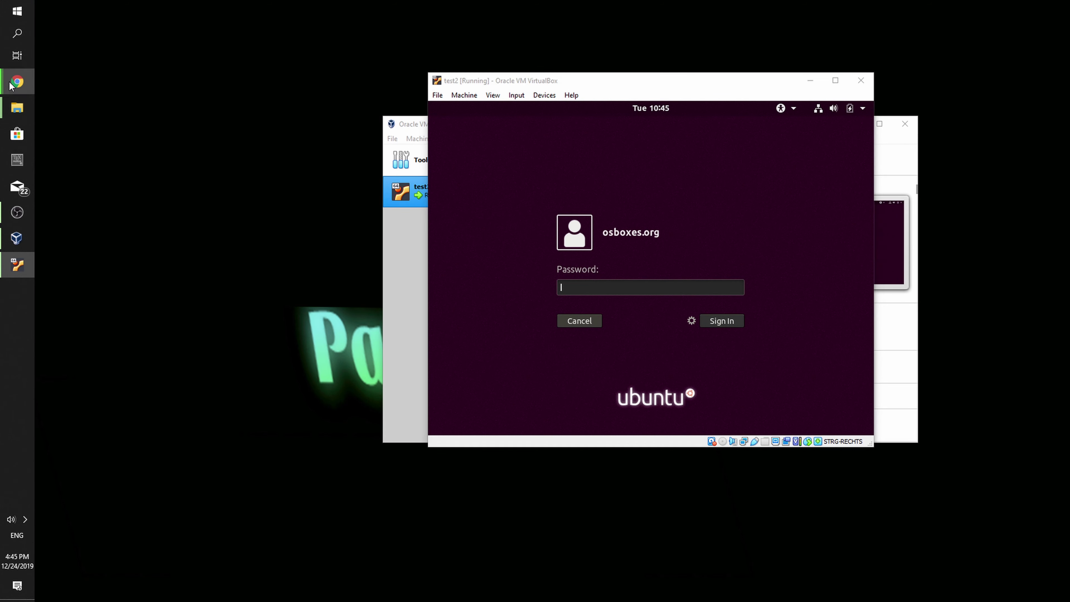
pyautogui.click(16, 81)
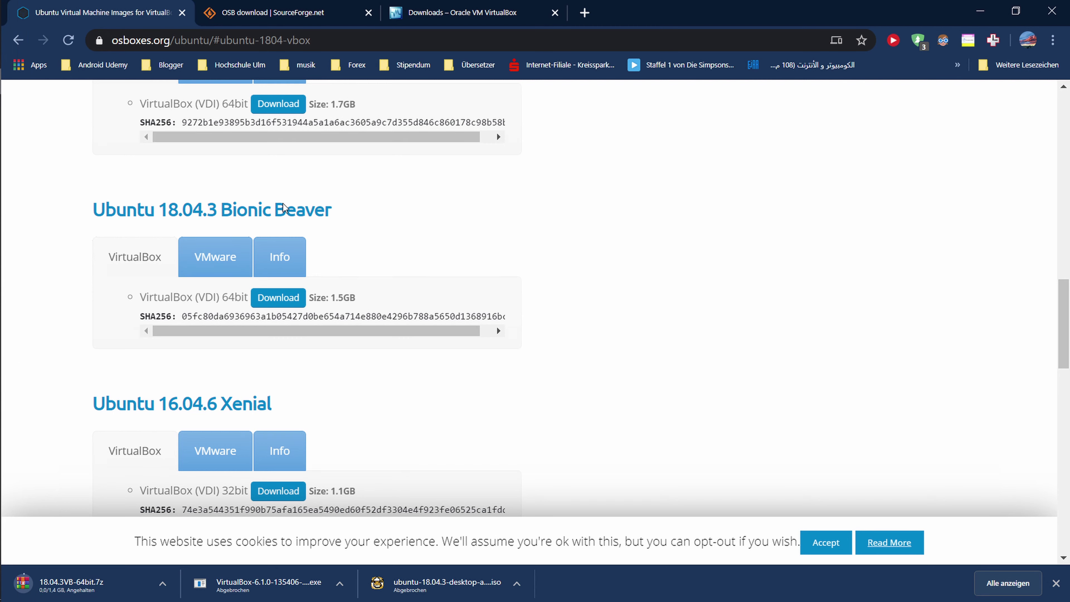
pyautogui.scroll(2, 187, 251)
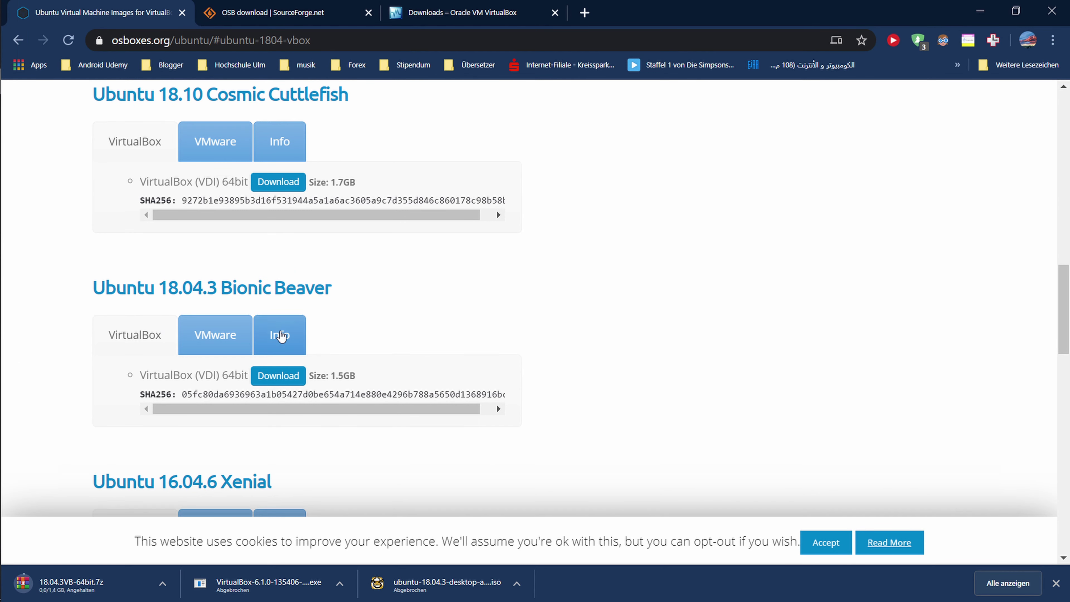
pyautogui.click(262, 339)
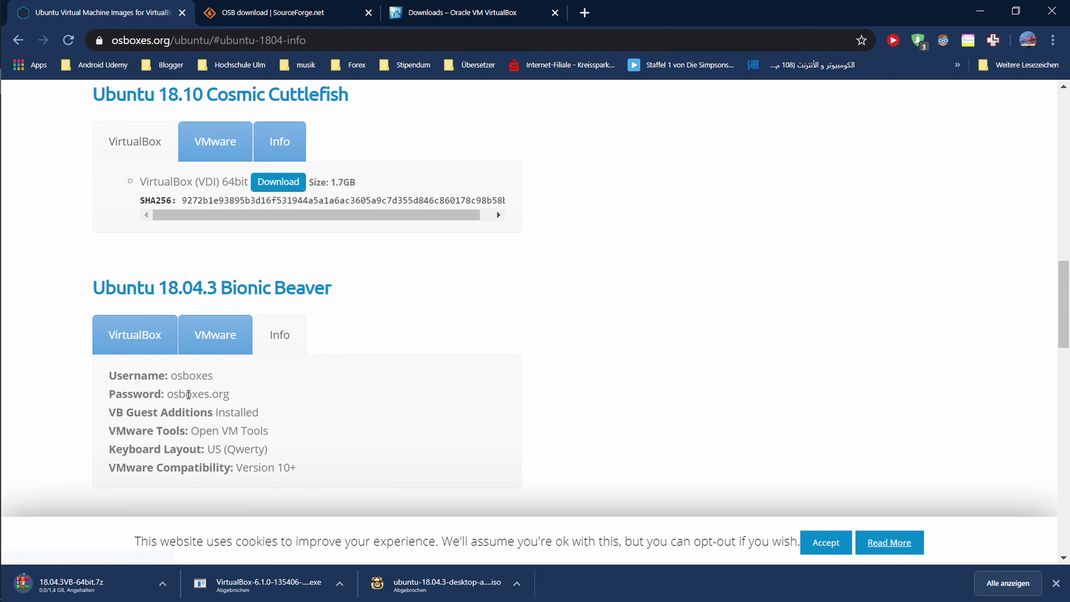
pyautogui.moveTo(171, 375); pyautogui.dragTo(227, 377)
pyautogui.click(176, 392)
pyautogui.moveTo(166, 393); pyautogui.dragTo(229, 394)
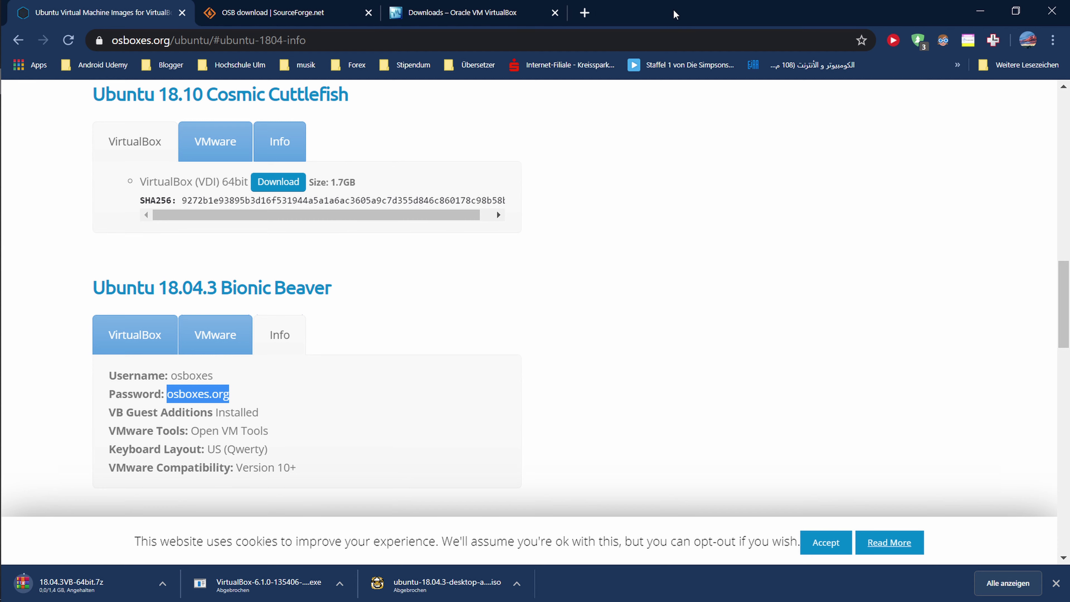
# Step: Snap Chrome beside the VM and sign in with the default account password
pyautogui.press('super+Left')
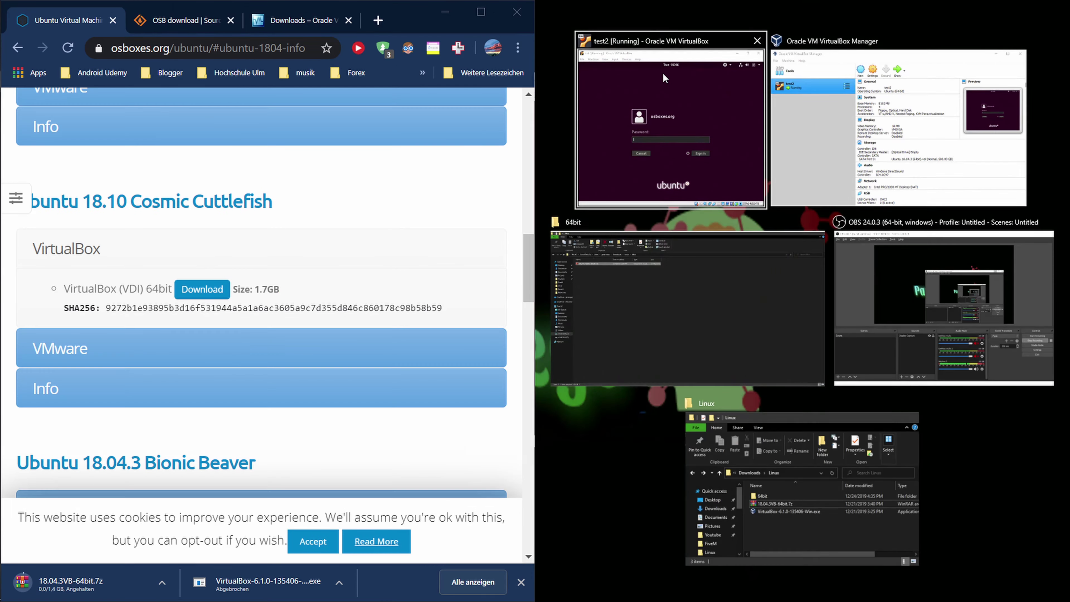
pyautogui.click(674, 109)
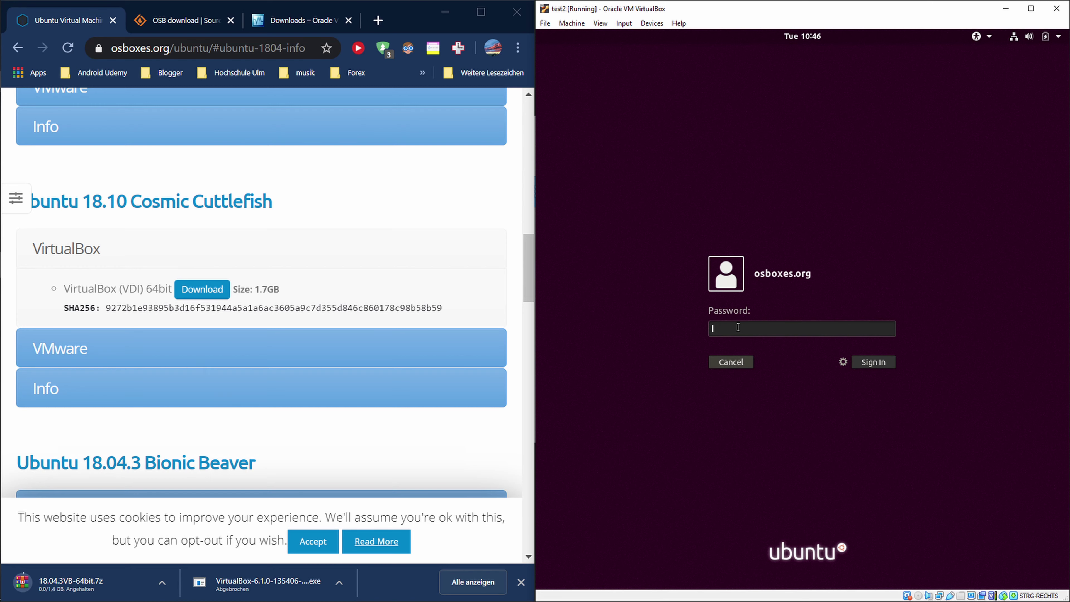
pyautogui.click(135, 397)
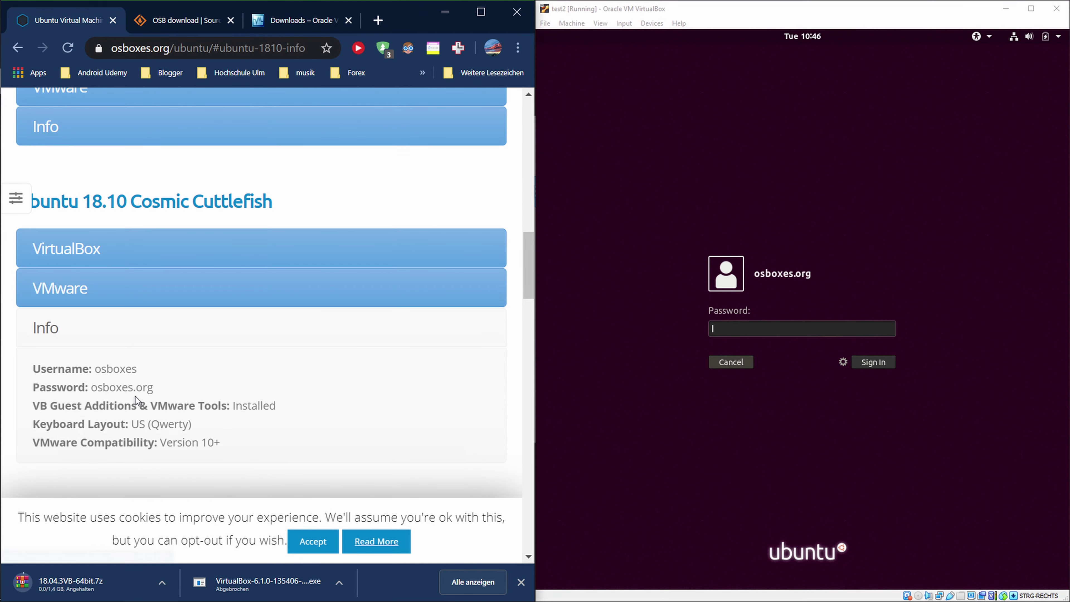
pyautogui.click(143, 345)
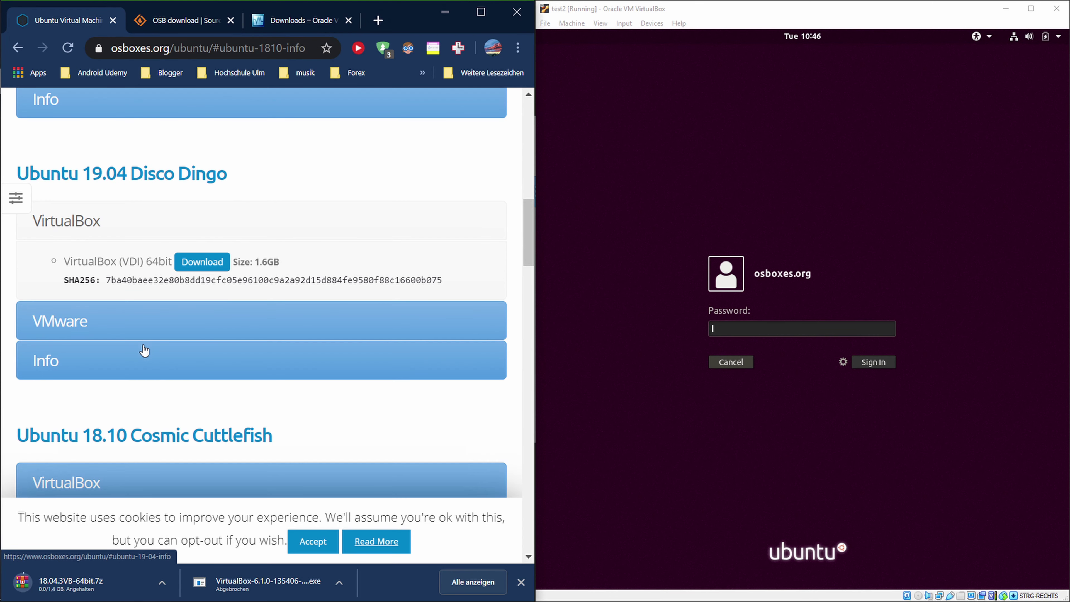
pyautogui.scroll(-10, 147, 351)
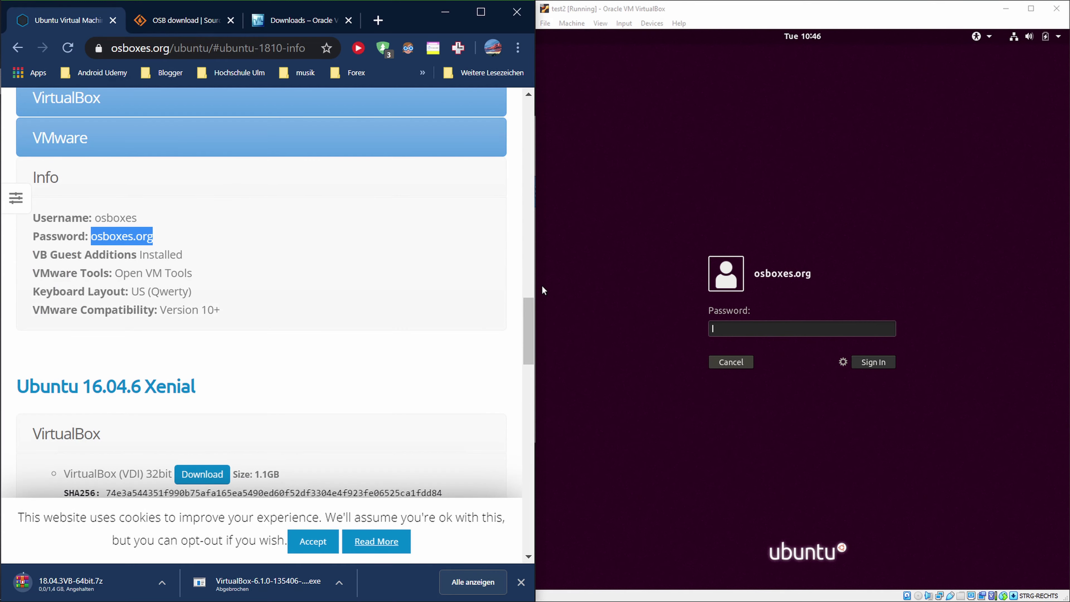
pyautogui.click(756, 330)
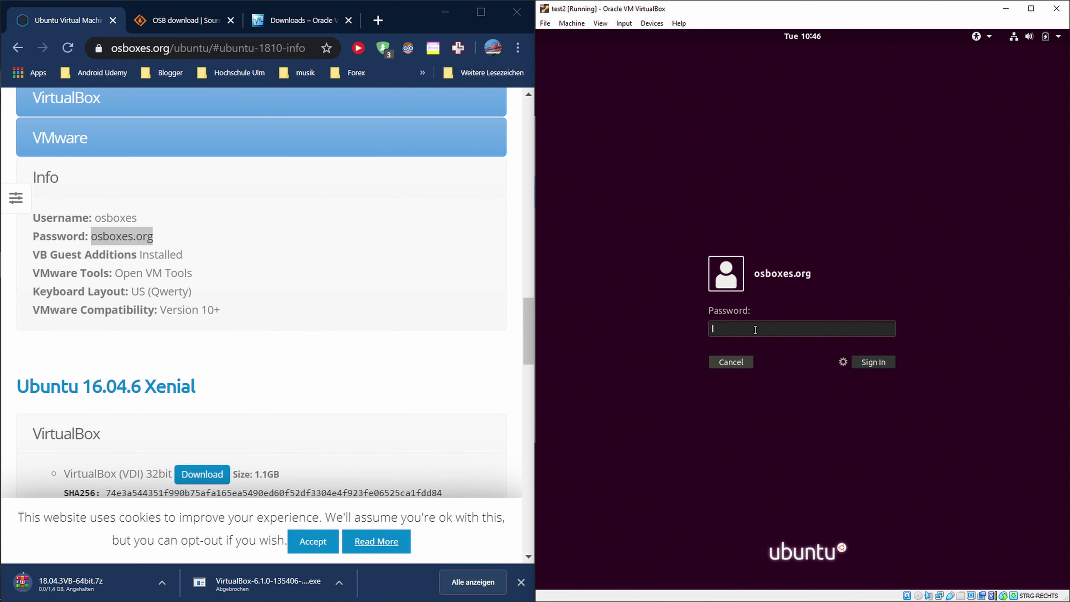
pyautogui.write('osboxes.org')
pyautogui.press('Return')
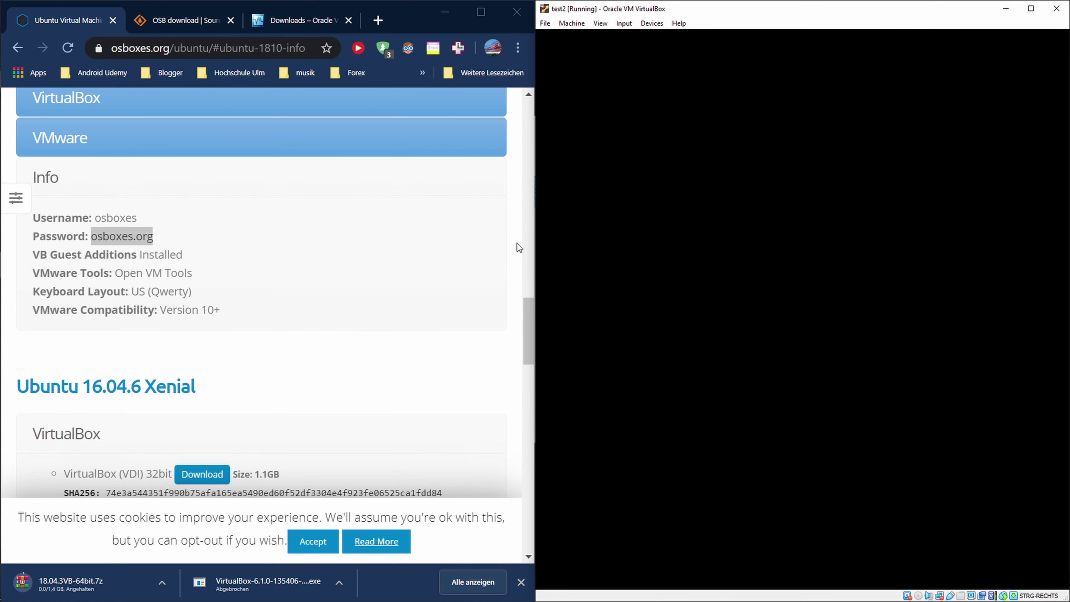
# Step: Maximize the VM window and step through What's new, Livepatch and Help improve Ubuntu to Done
pyautogui.moveTo(535, 198); pyautogui.dragTo(388, 207)
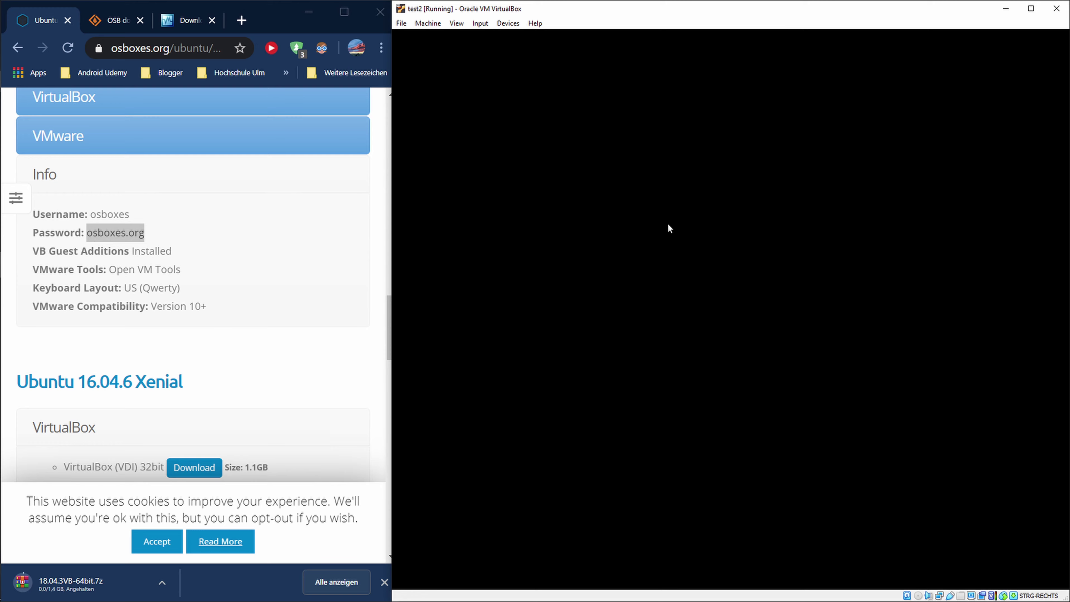
pyautogui.press('super+Up')
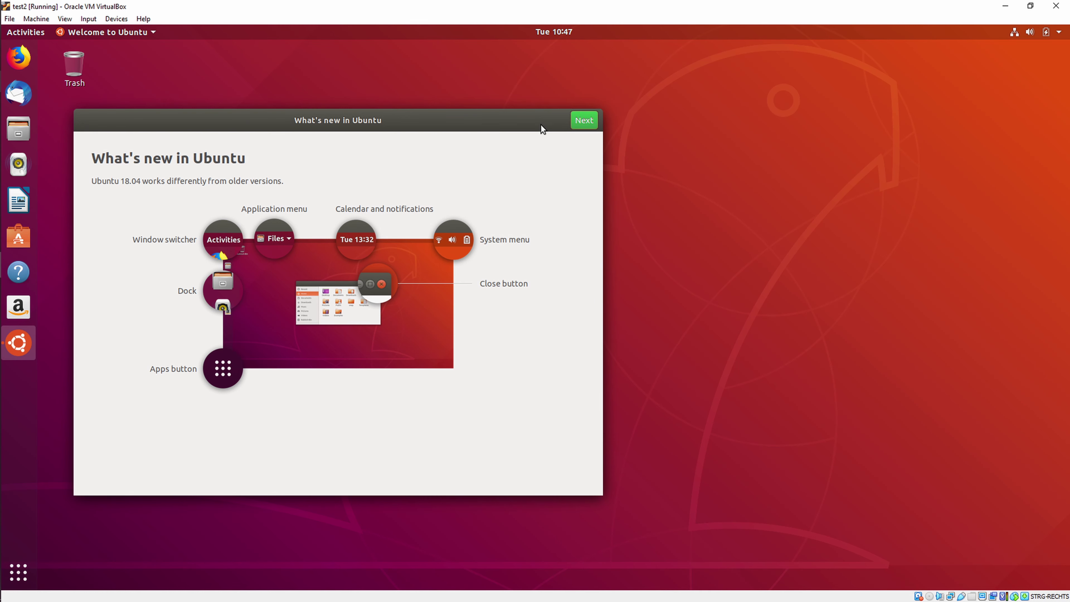
pyautogui.click(583, 121)
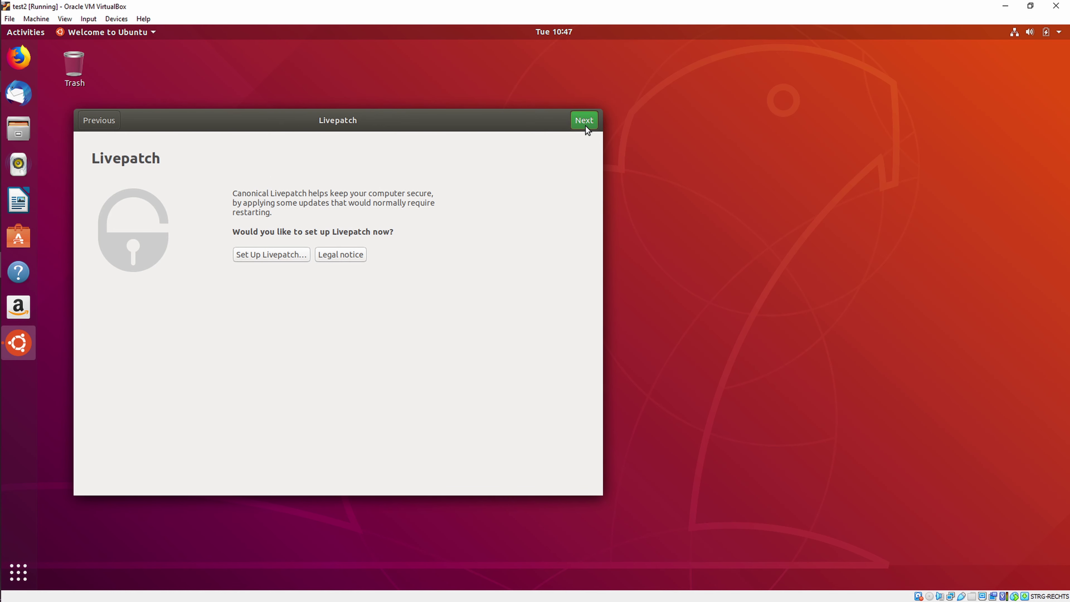
pyautogui.click(585, 125)
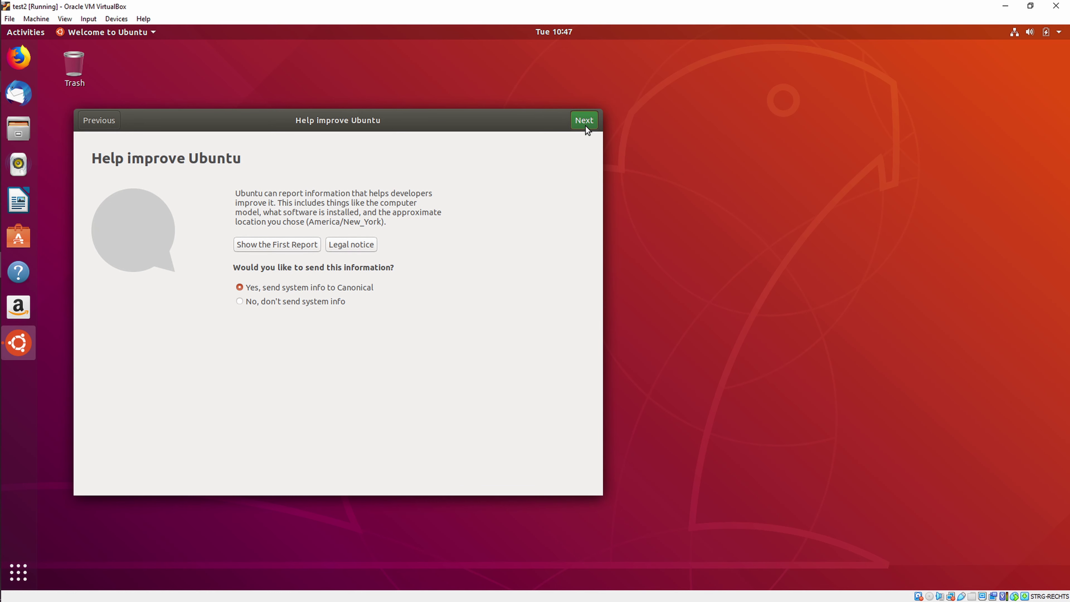
pyautogui.click(584, 125)
pyautogui.click(585, 121)
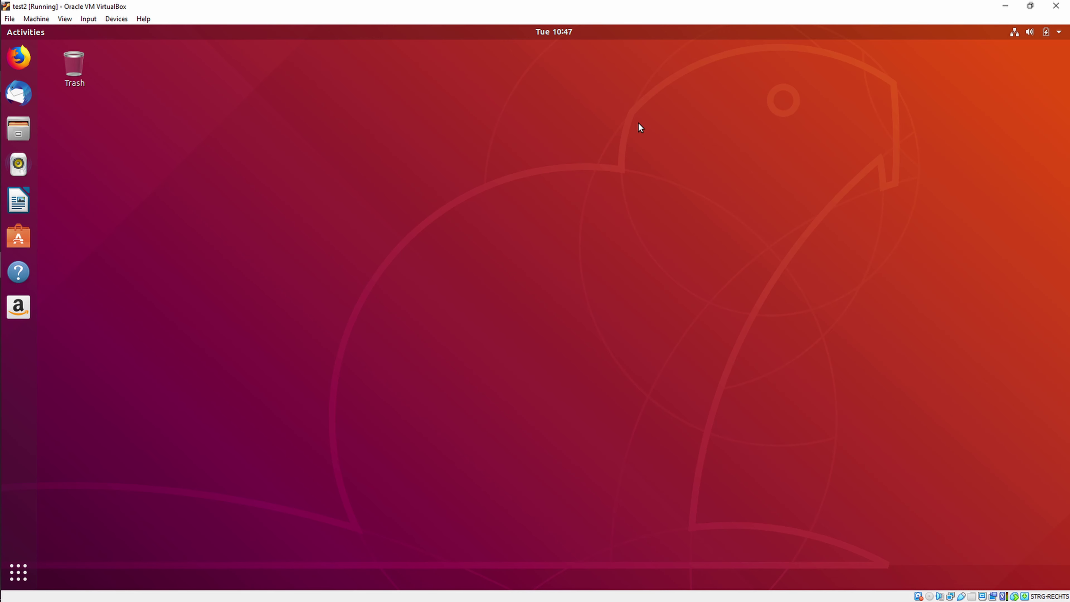
# Step: Search Activities for 'users' and open the Users settings panel
pyautogui.press('super')
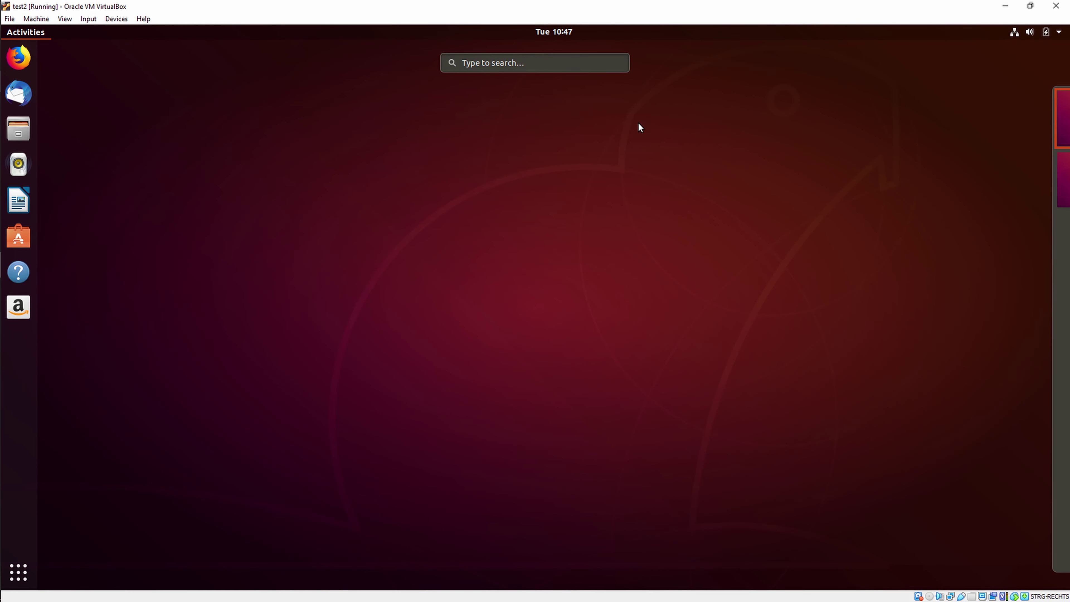
pyautogui.write('u')
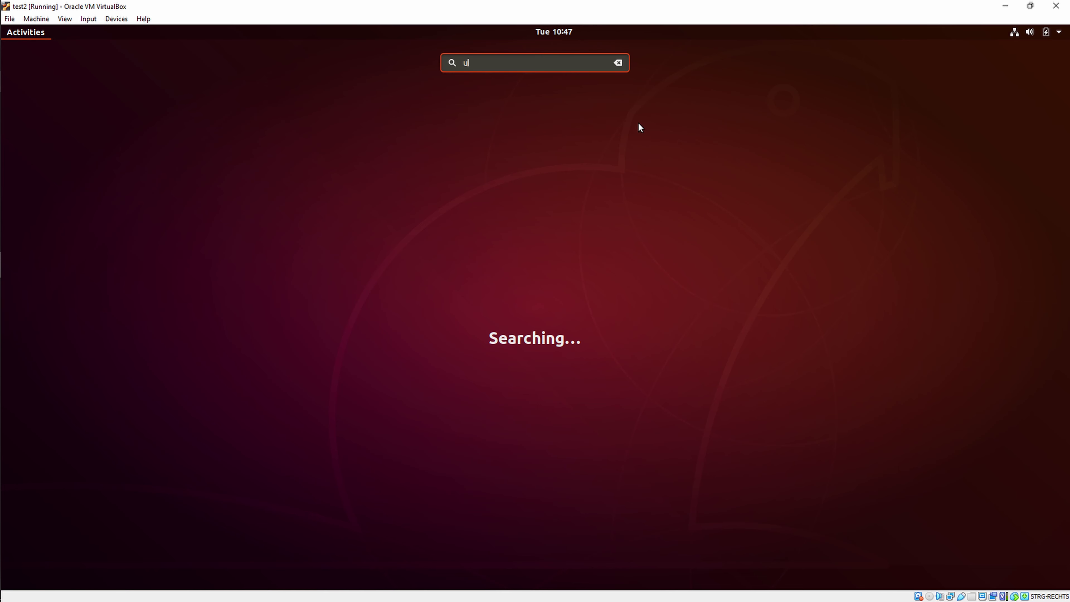
pyautogui.write('sers')
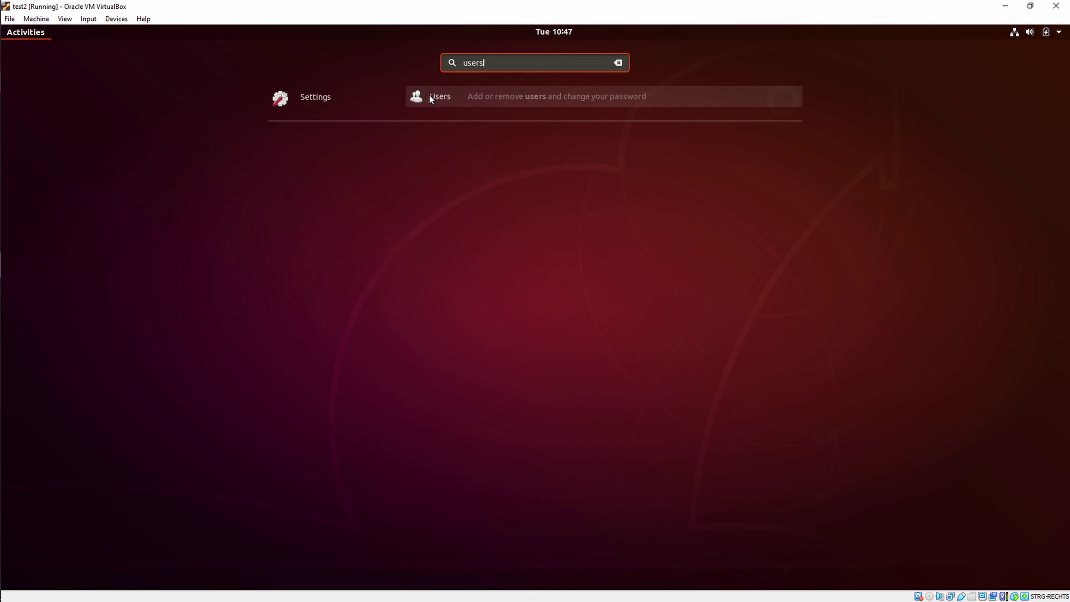
pyautogui.click(437, 98)
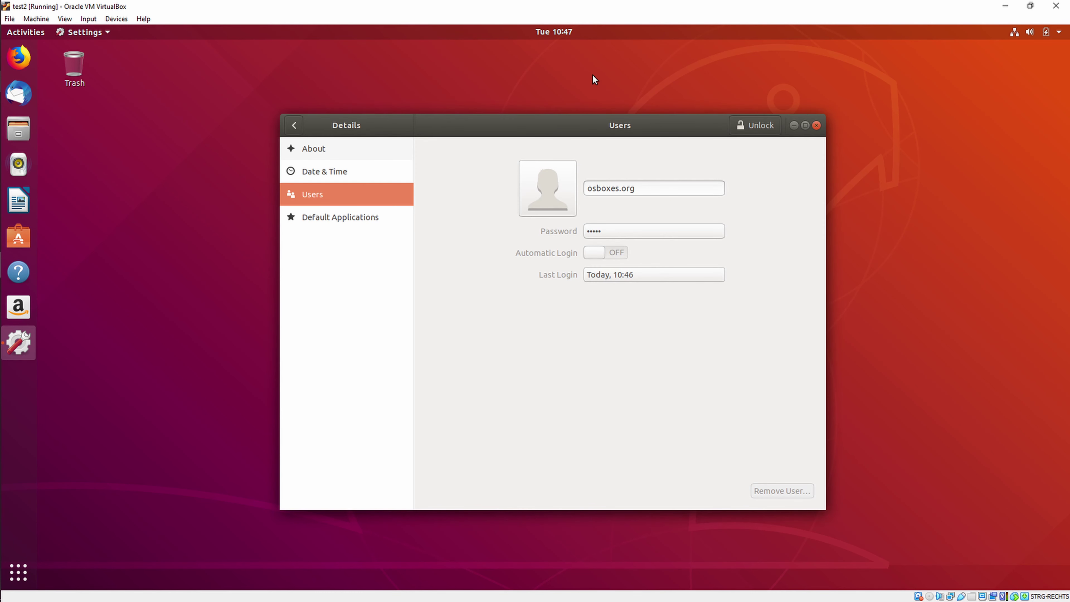
# Step: Bring up the Authentication Required prompt and snap the VirtualBox window to the right half
pyautogui.click(627, 188)
pyautogui.moveTo(615, 126); pyautogui.dragTo(603, 116)
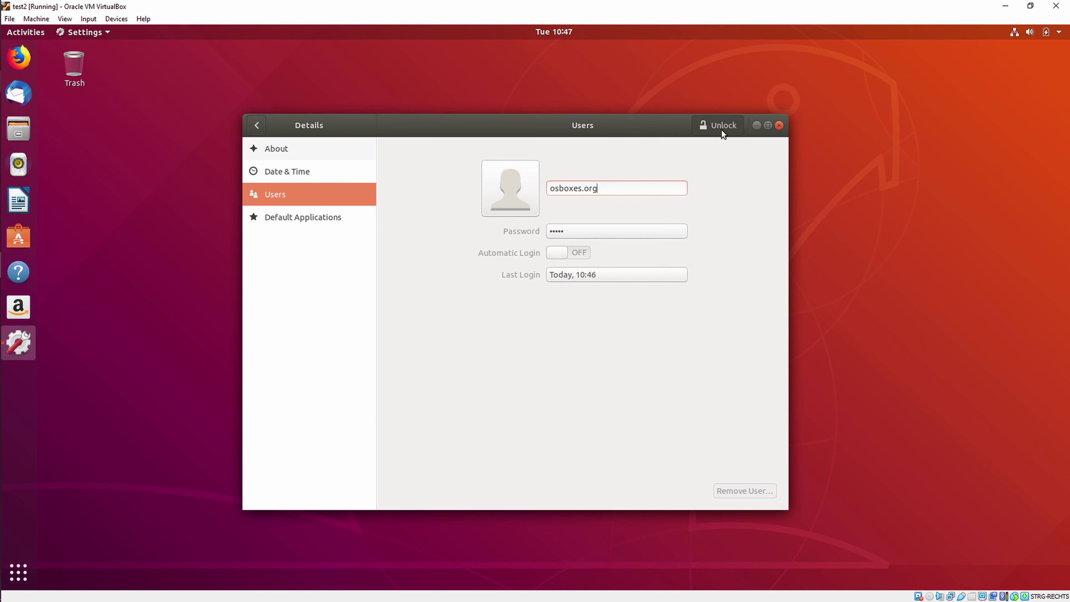
pyautogui.click(703, 128)
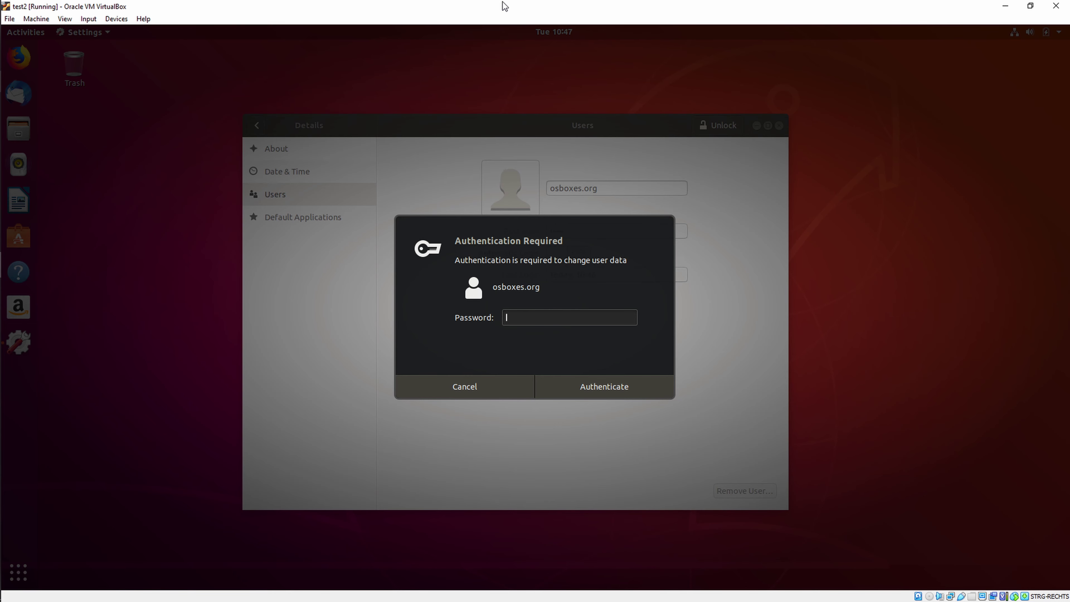
pyautogui.moveTo(505, 6); pyautogui.dragTo(1068, 168)
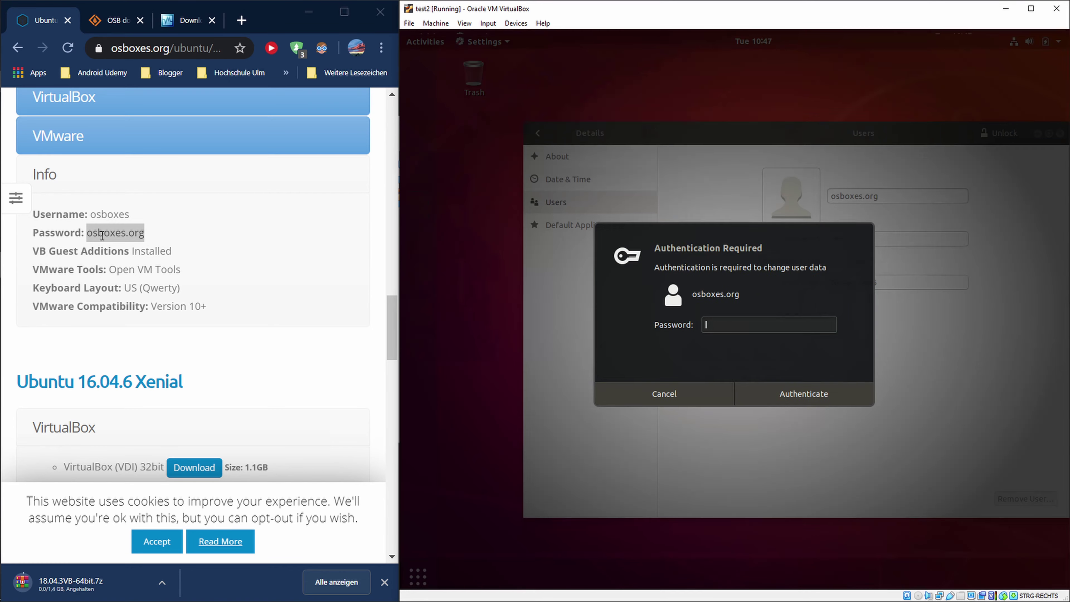
# Step: Authenticate with the default account password shown in Chrome, then maximize the VirtualBox window
pyautogui.tripleClick(122, 232)
pyautogui.click(717, 315)
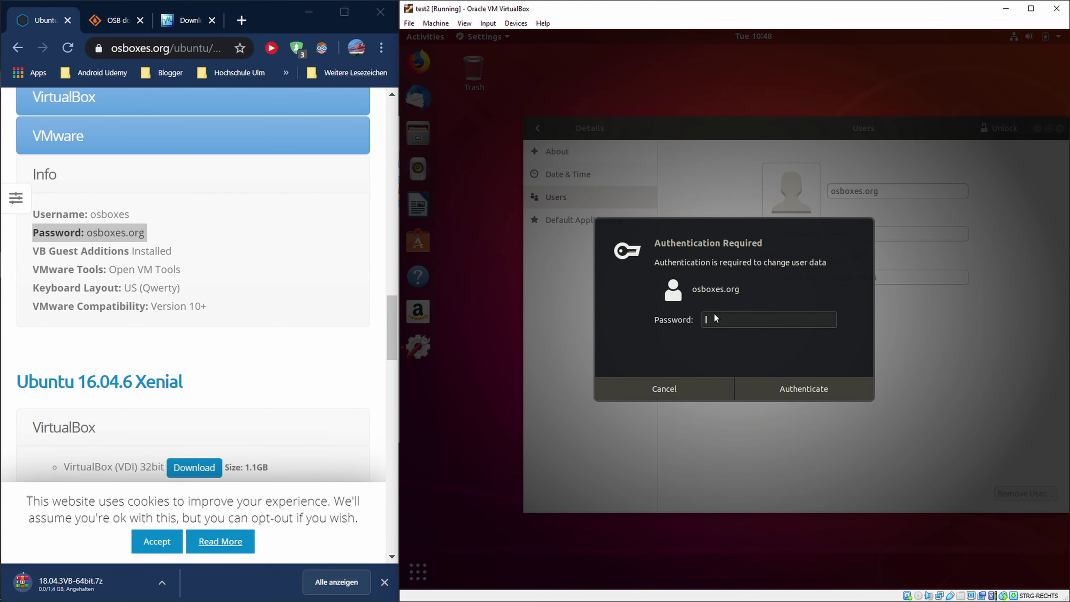
pyautogui.write('osboxes.org')
pyautogui.click(812, 391)
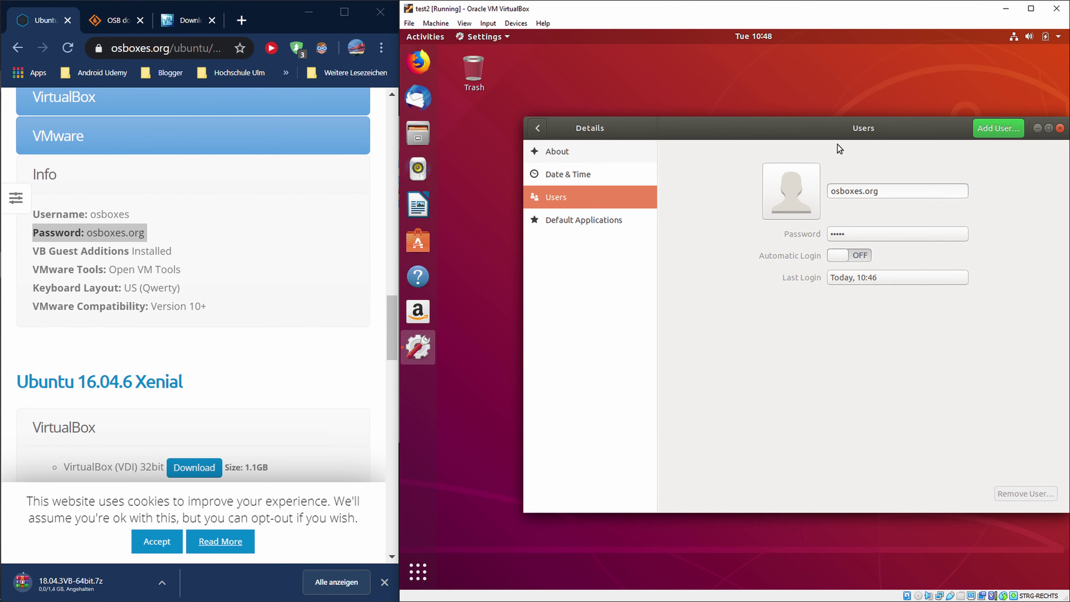
pyautogui.click(1030, 8)
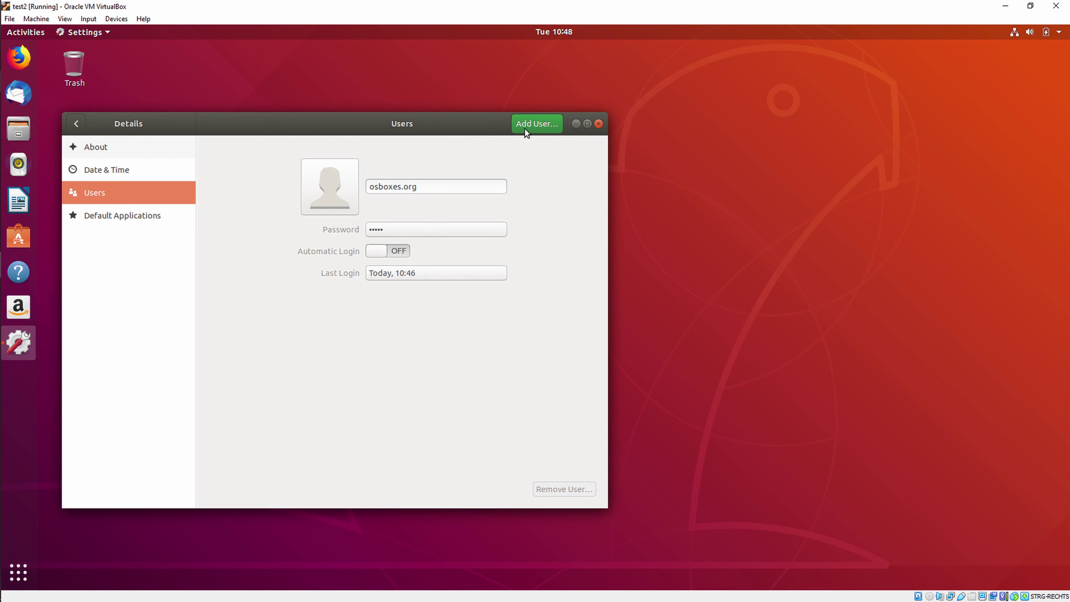
# Step: Start a new Administrator account in Add User with full name and username 'test'
pyautogui.moveTo(524, 129); pyautogui.dragTo(603, 130)
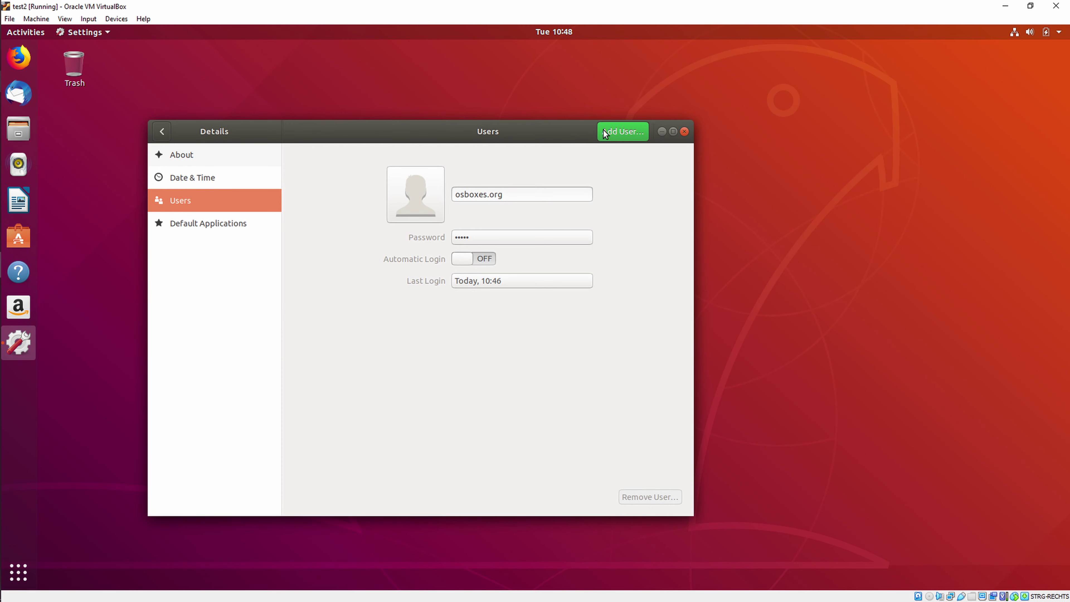
pyautogui.click(617, 130)
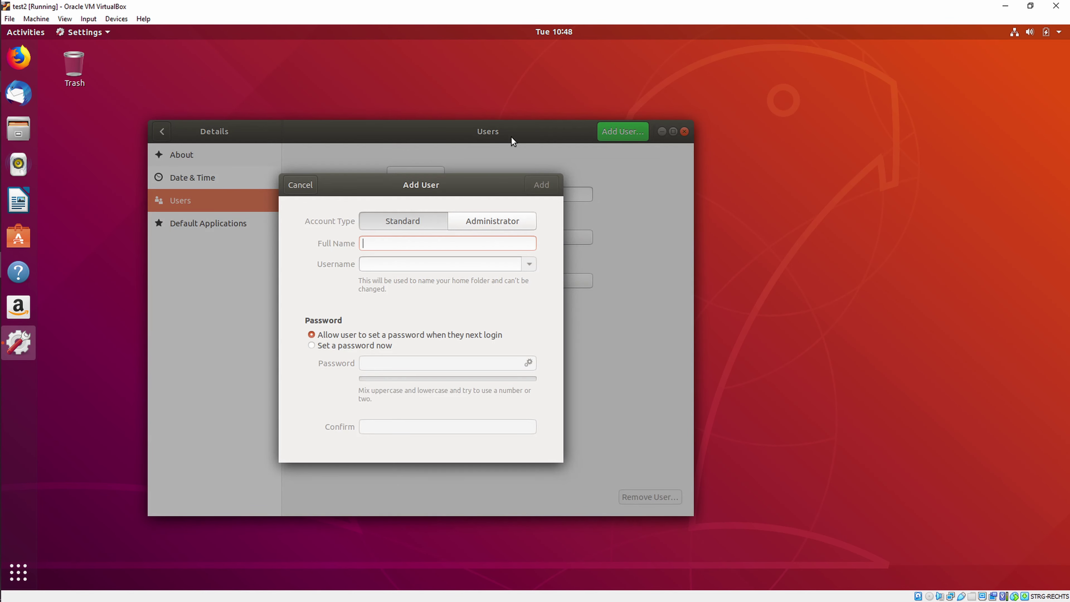
pyautogui.click(404, 226)
pyautogui.click(491, 225)
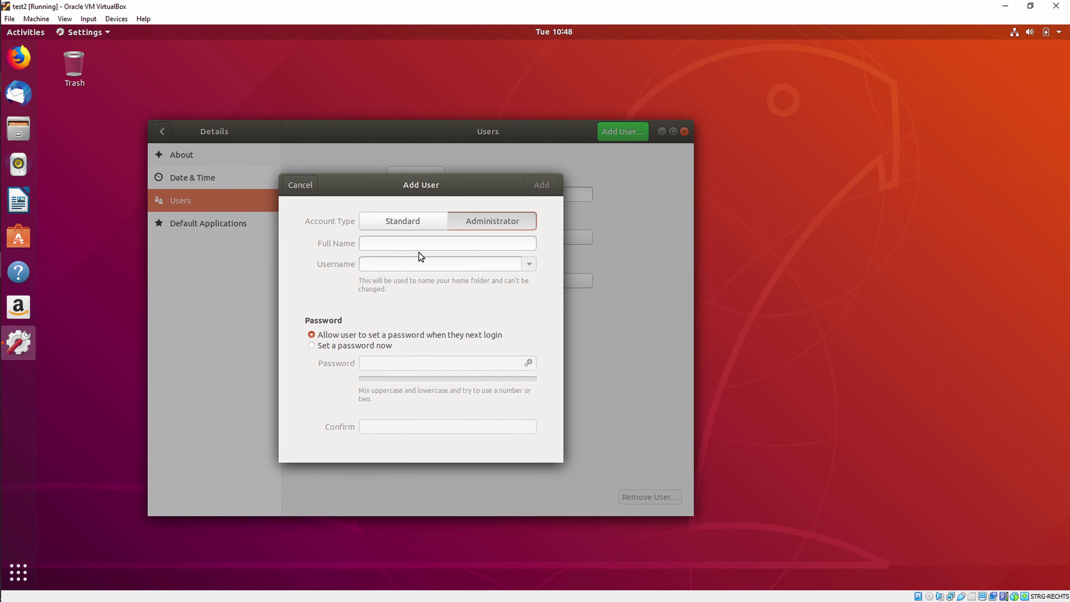
pyautogui.click(420, 244)
pyautogui.write('test')
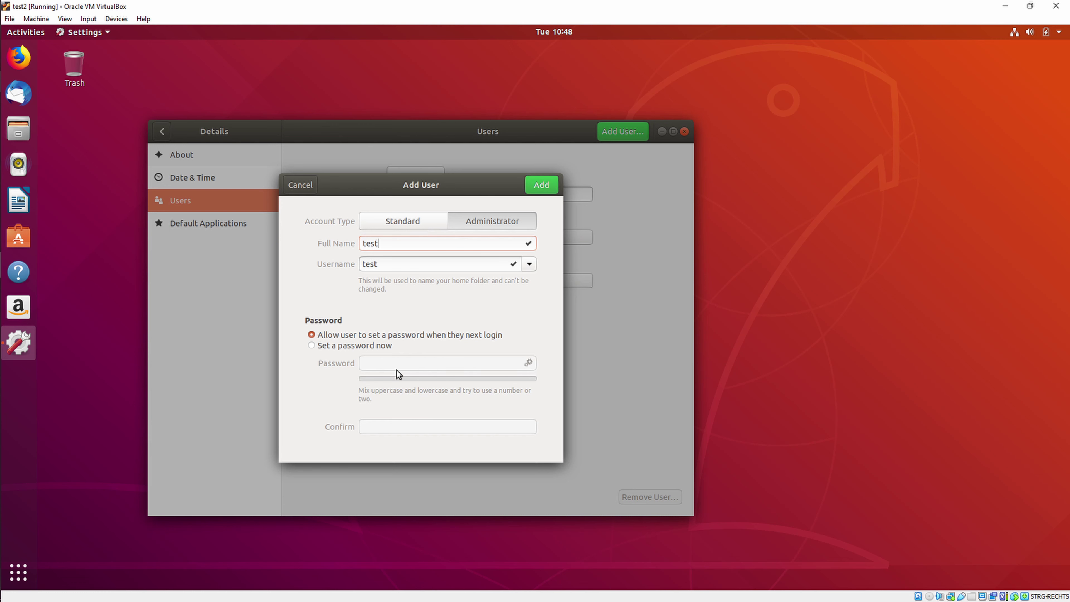
# Step: Set the new account's password, fix the mismatched confirmation, and add the test user
pyautogui.click(321, 345)
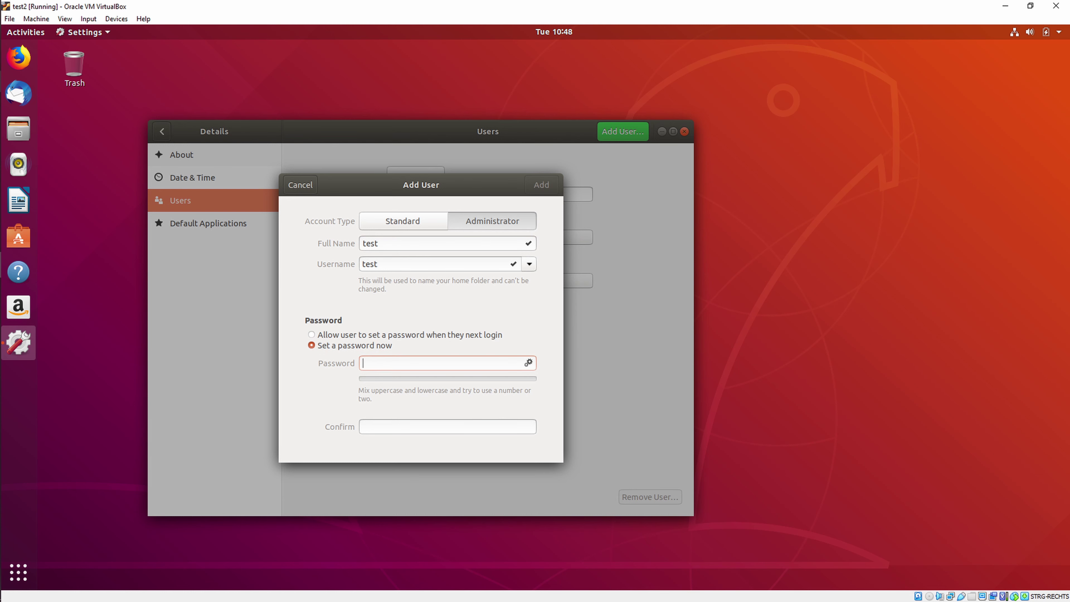
pyautogui.write('123456')
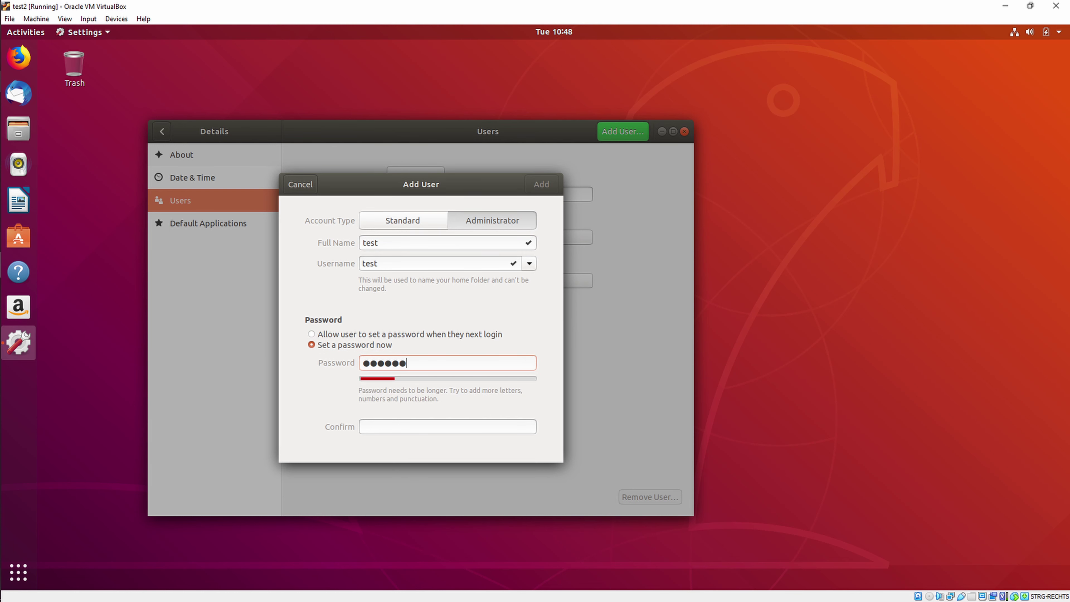
pyautogui.write('78901')
pyautogui.press('Tab')
pyautogui.write('123456789012')
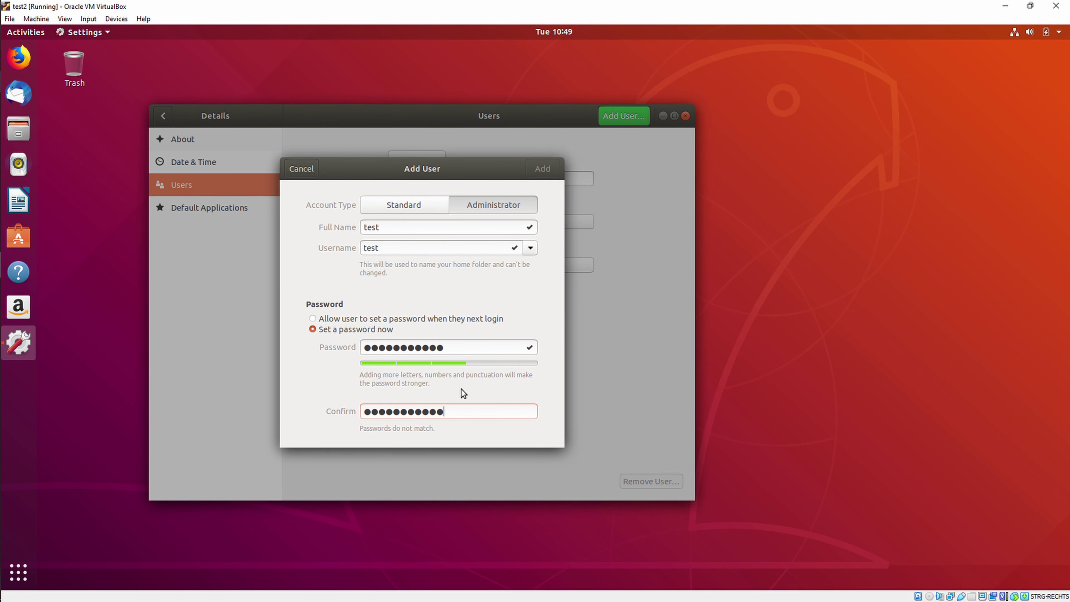
pyautogui.moveTo(453, 411); pyautogui.dragTo(274, 423)
pyautogui.press('BackSpace')
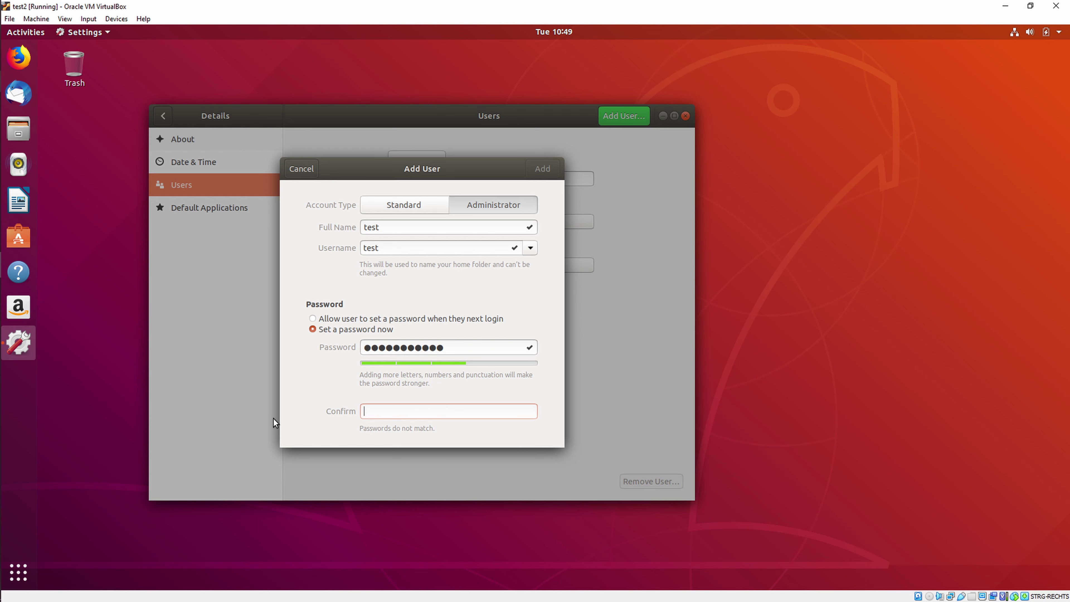
pyautogui.write('123456789012')
pyautogui.moveTo(452, 347); pyautogui.dragTo(239, 337)
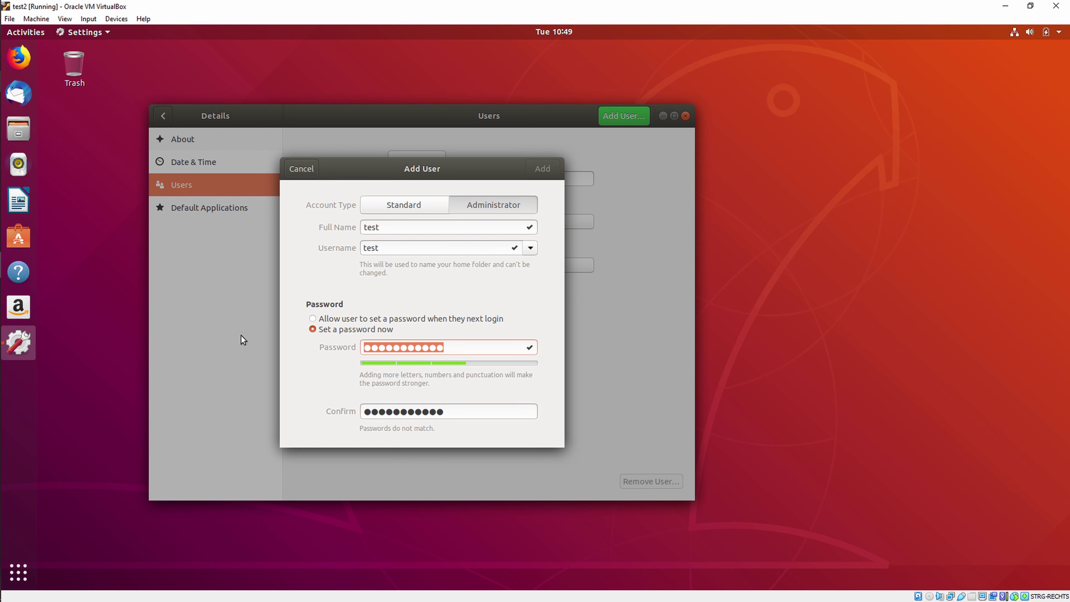
pyautogui.write('123456789012')
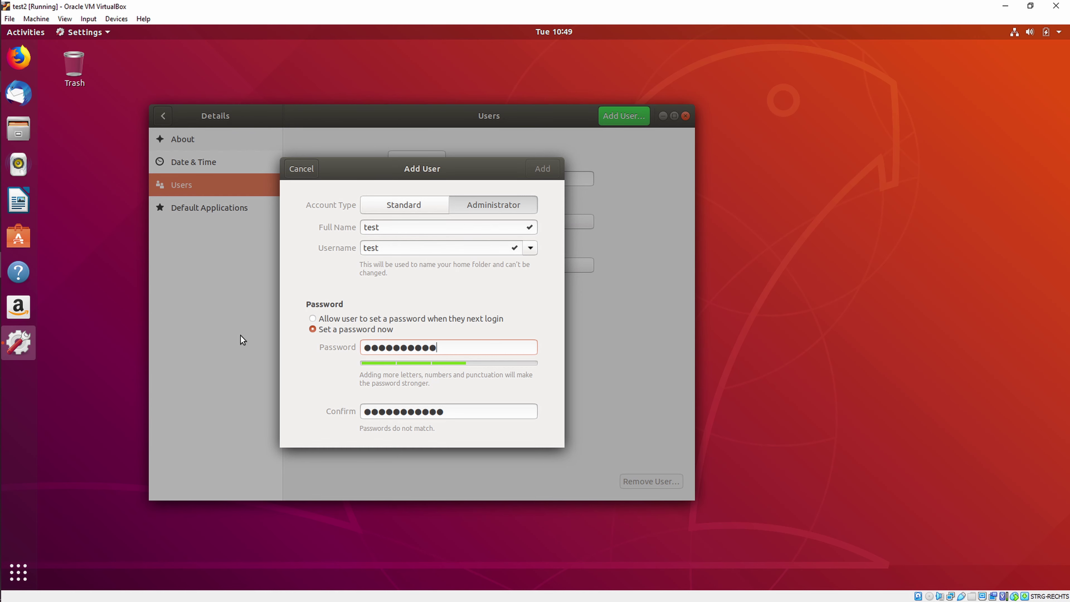
pyautogui.click(542, 168)
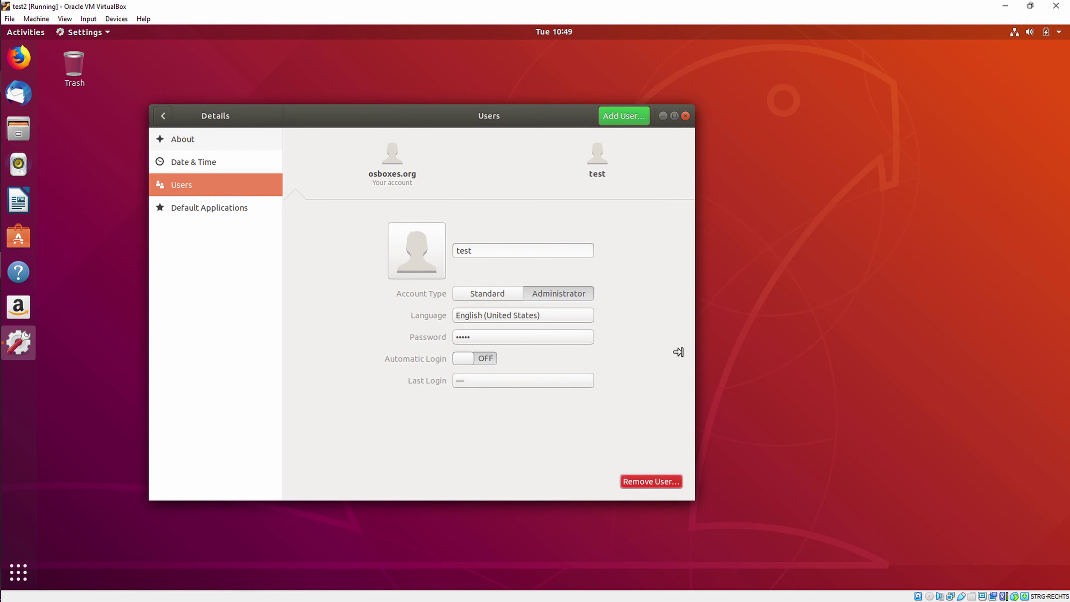
# Step: Close the Users settings and log out of the osboxes.org session from the system menu
pyautogui.click(386, 171)
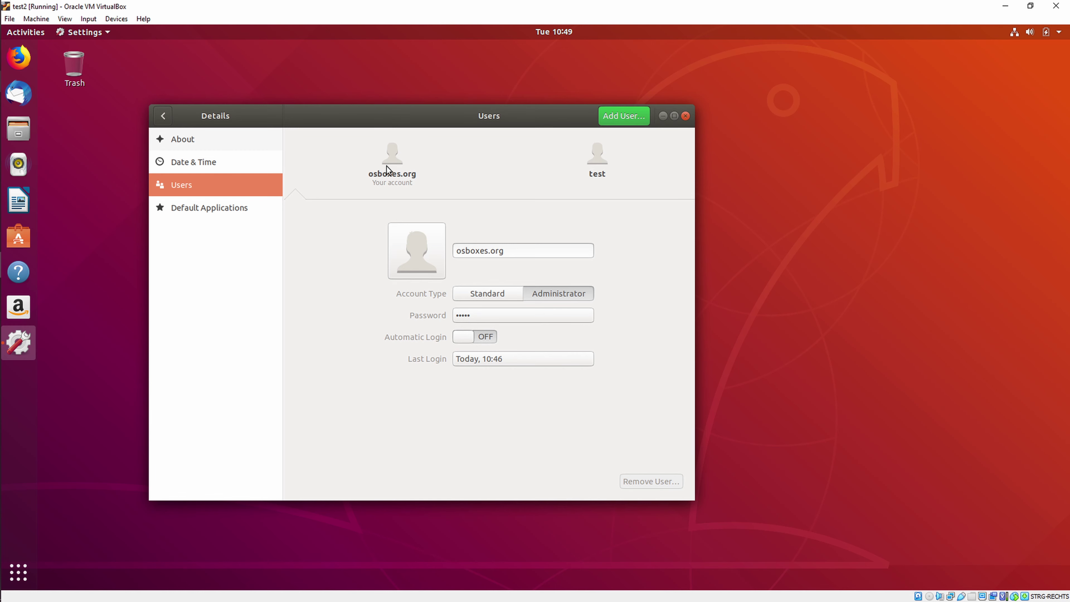
pyautogui.click(685, 117)
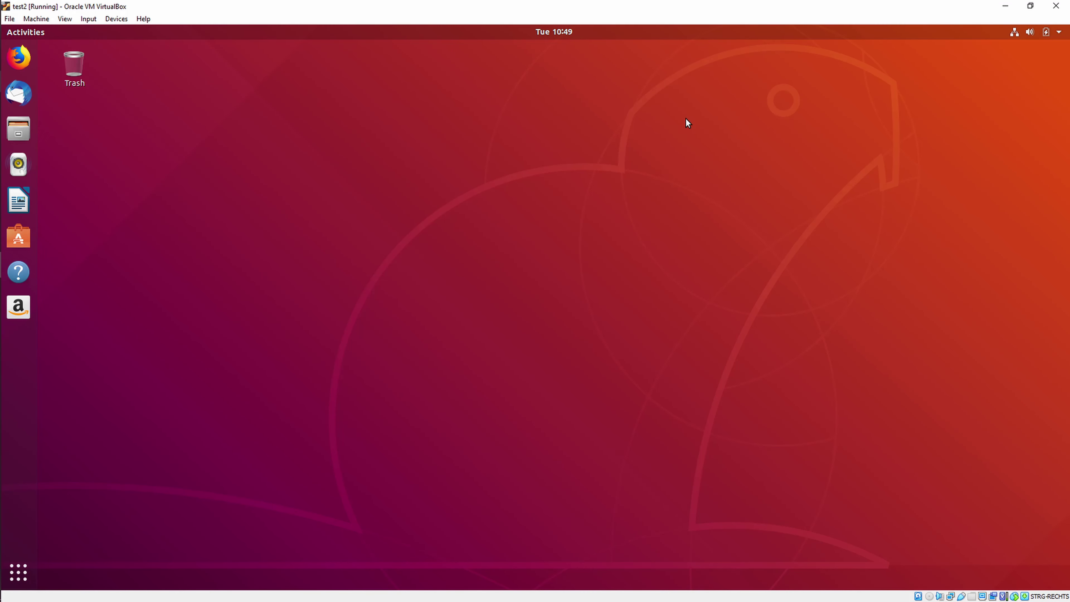
pyautogui.click(1059, 37)
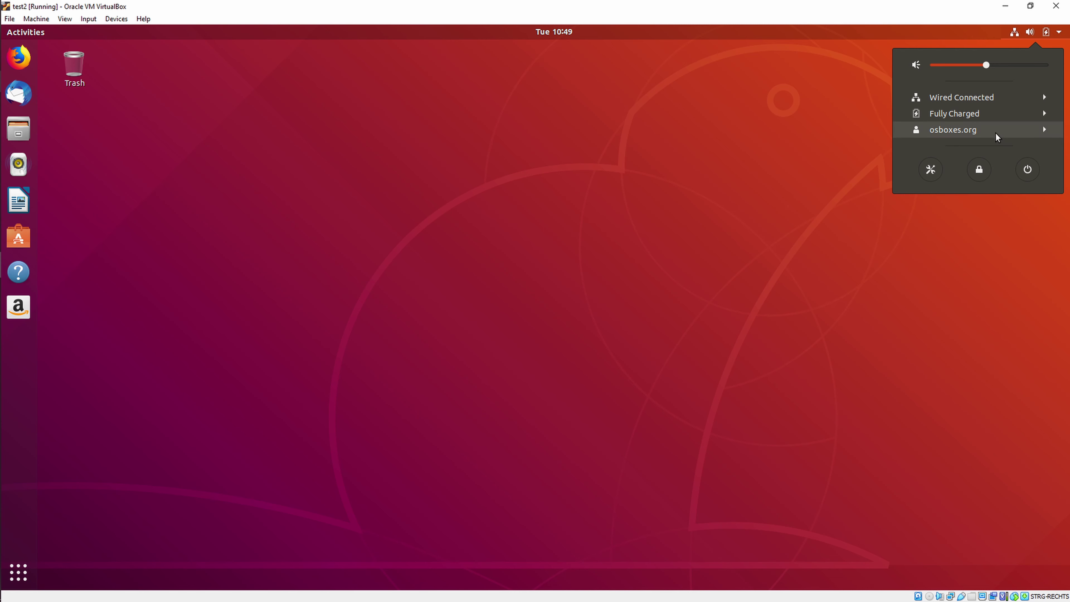
pyautogui.click(1046, 130)
pyautogui.click(955, 163)
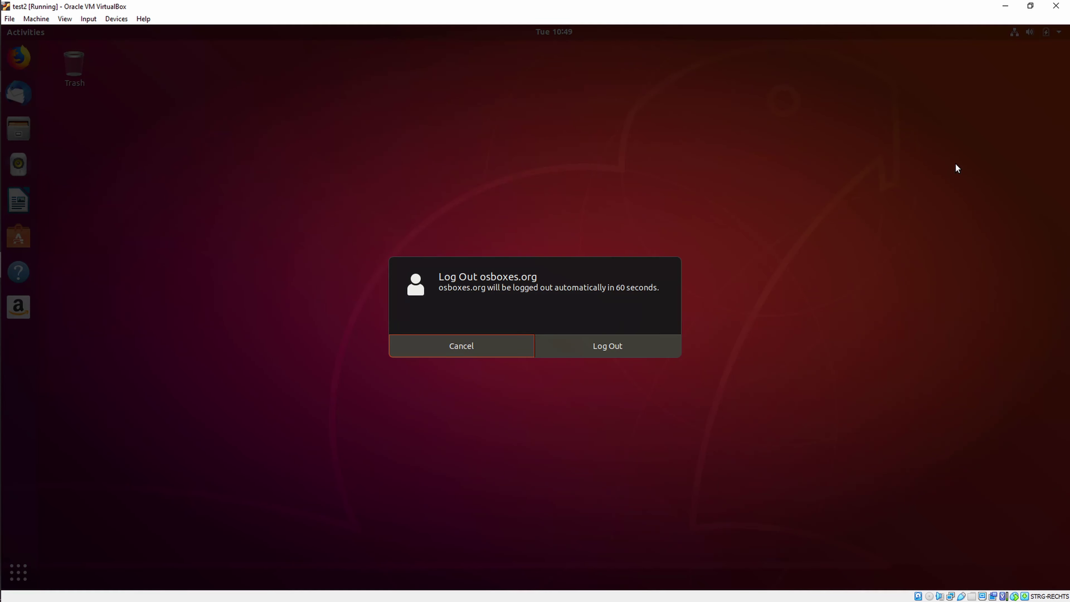
pyautogui.click(558, 348)
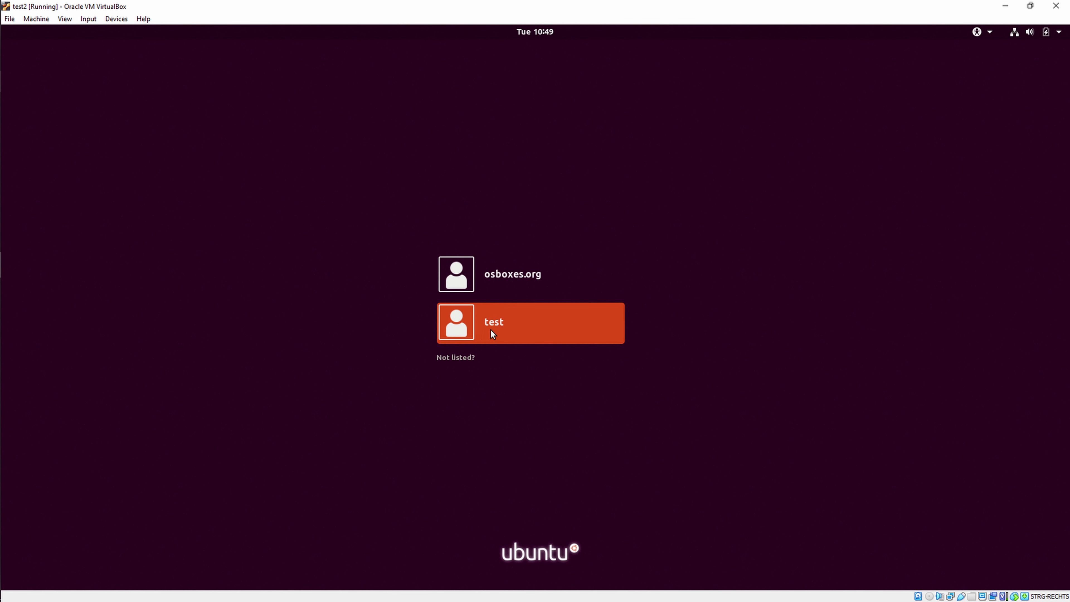
# Step: Sign in to Ubuntu as test with the account's password
pyautogui.click(490, 329)
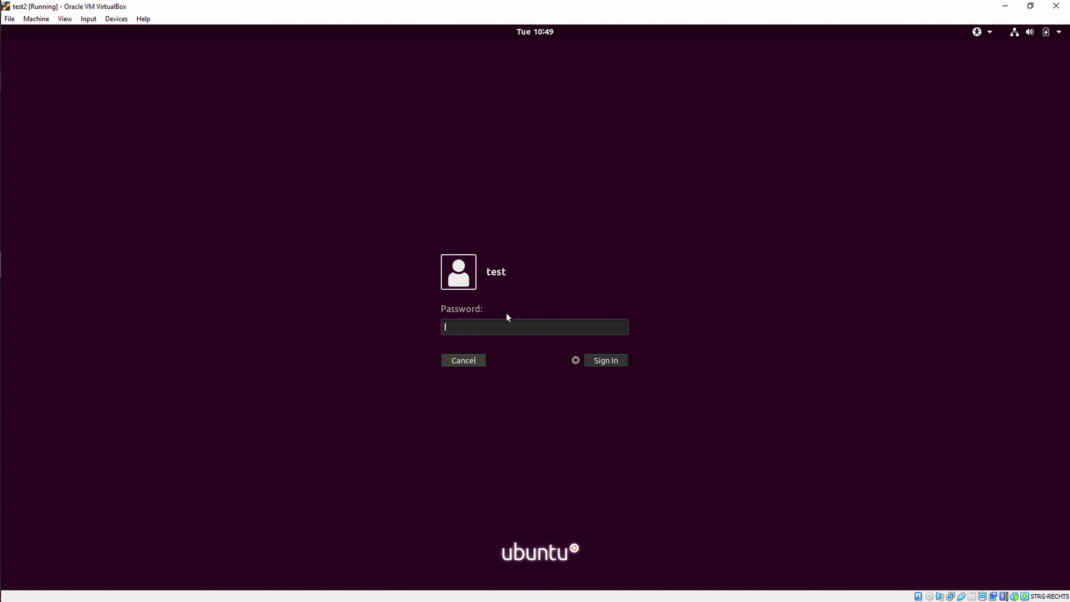
pyautogui.write('123')
pyautogui.press('BackSpace')
pyautogui.press('BackSpace')
pyautogui.press('BackSpace')
pyautogui.write('test')
pyautogui.press('Return')
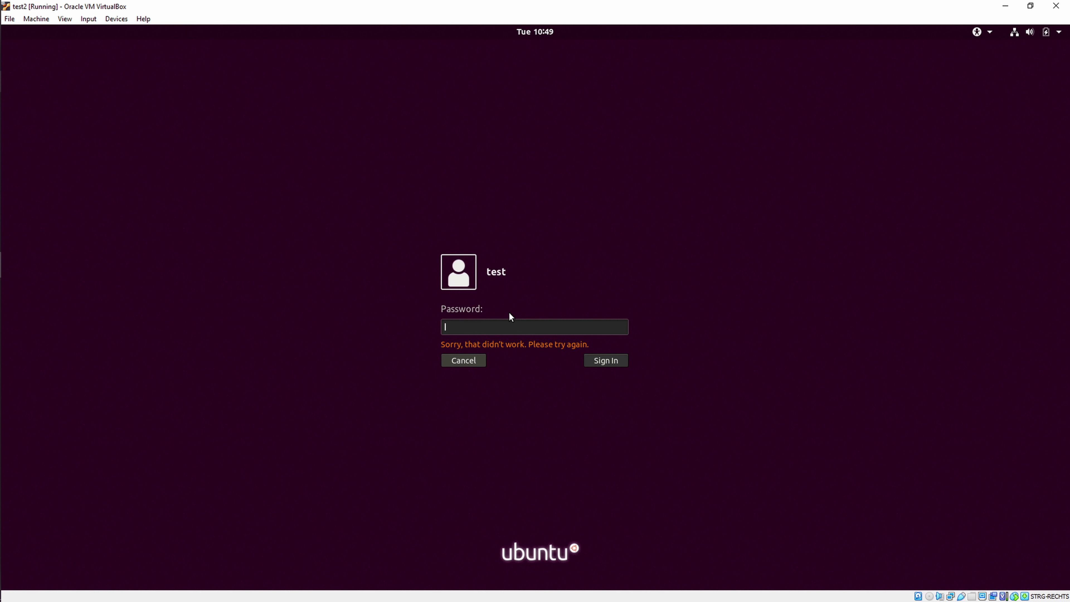
pyautogui.write('●●●●●●●●●●●')
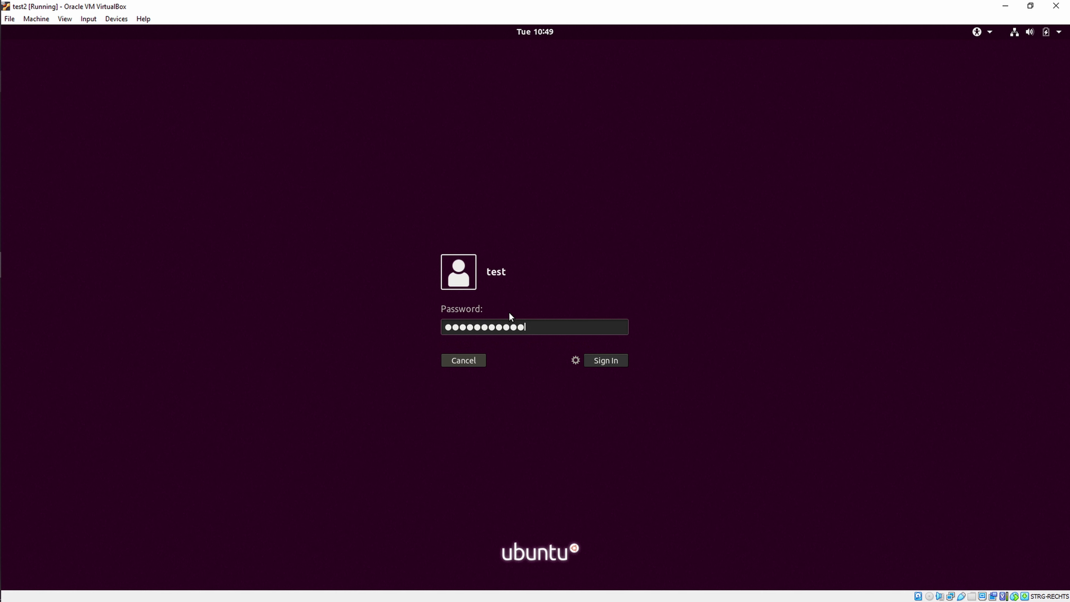
pyautogui.press('Return')
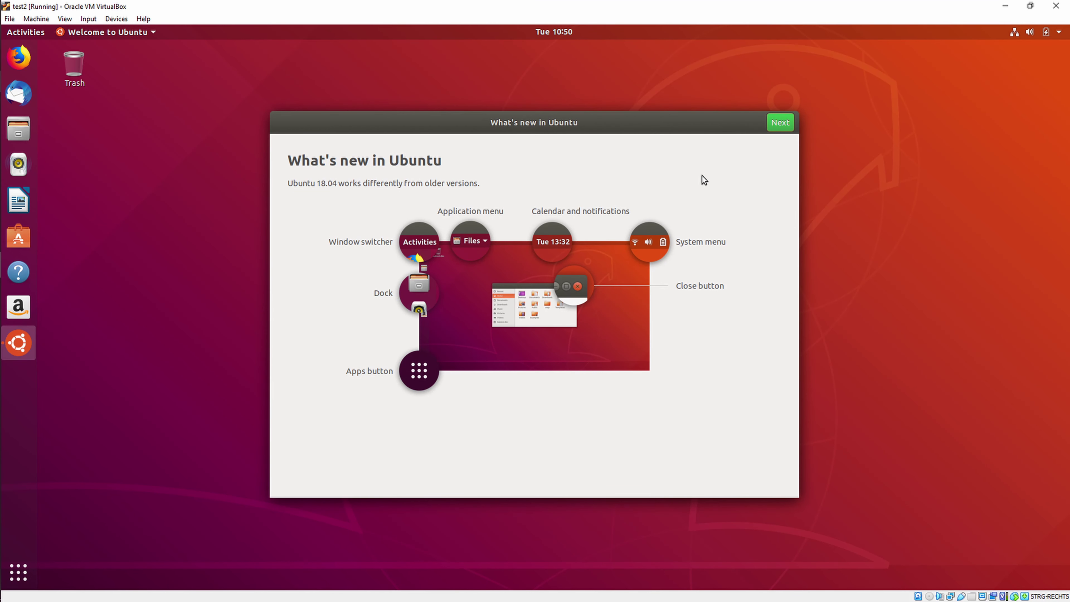
# Step: Step through the welcome tour pages and finish it with Done
pyautogui.click(775, 124)
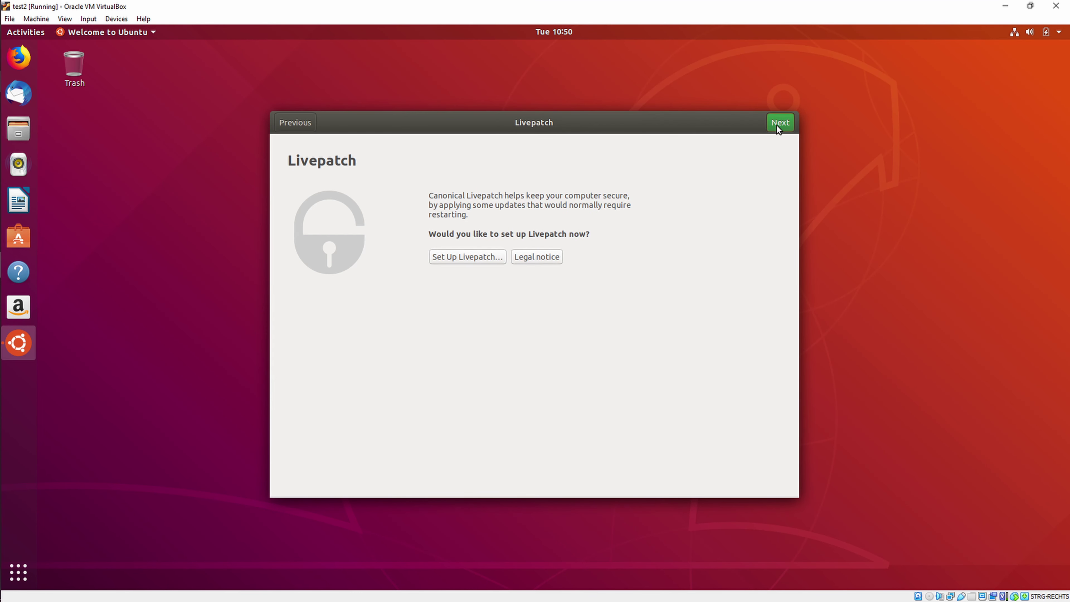
pyautogui.click(776, 125)
pyautogui.click(776, 125)
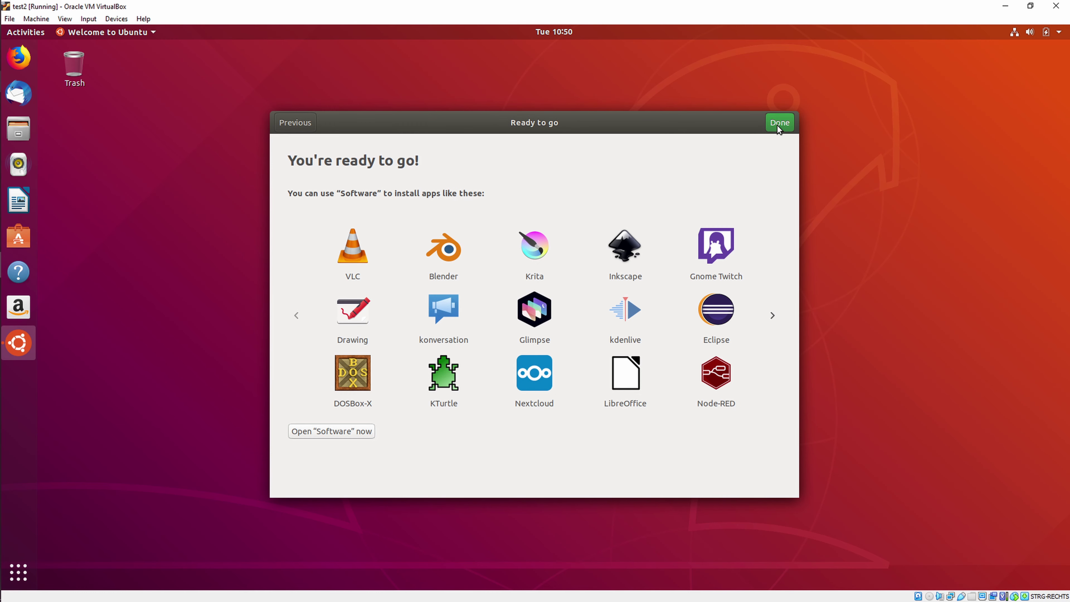
pyautogui.click(777, 125)
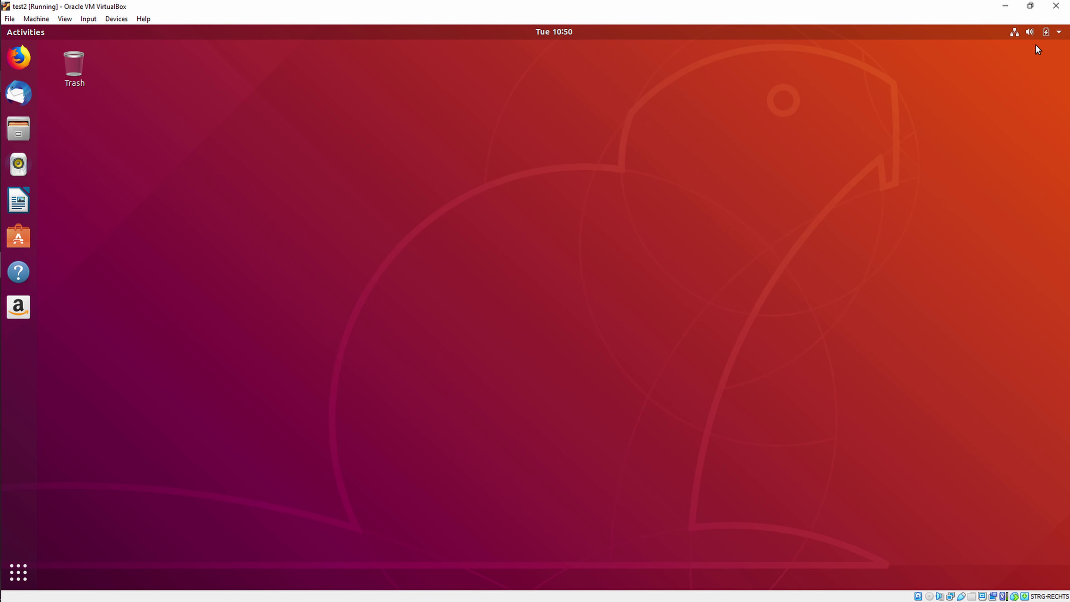
# Step: Search 'users' in Activities, open Users settings, and unlock them with test's password
pyautogui.press('super')
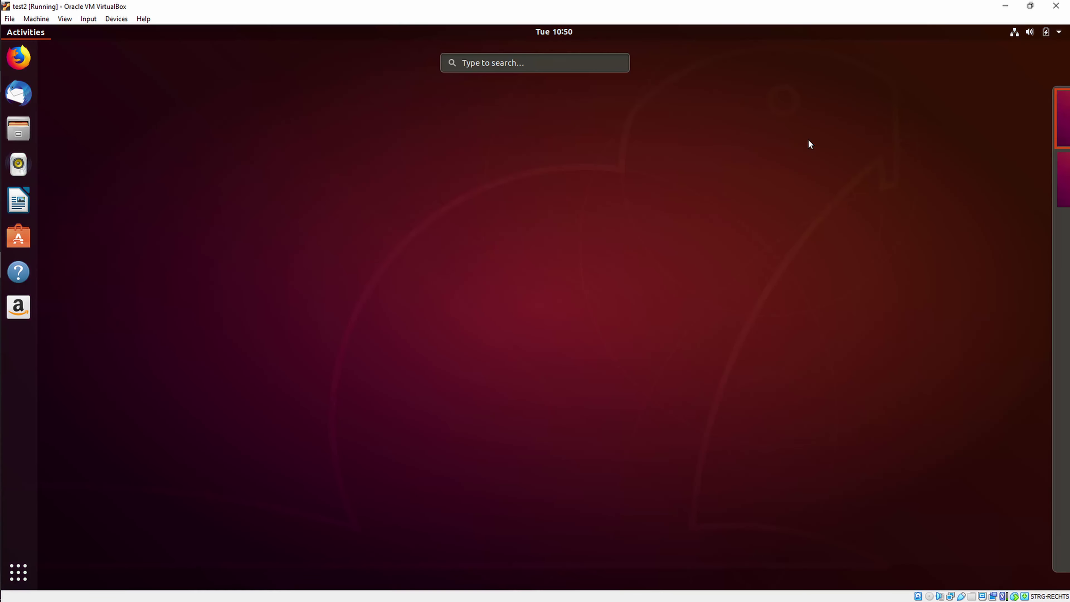
pyautogui.write('users')
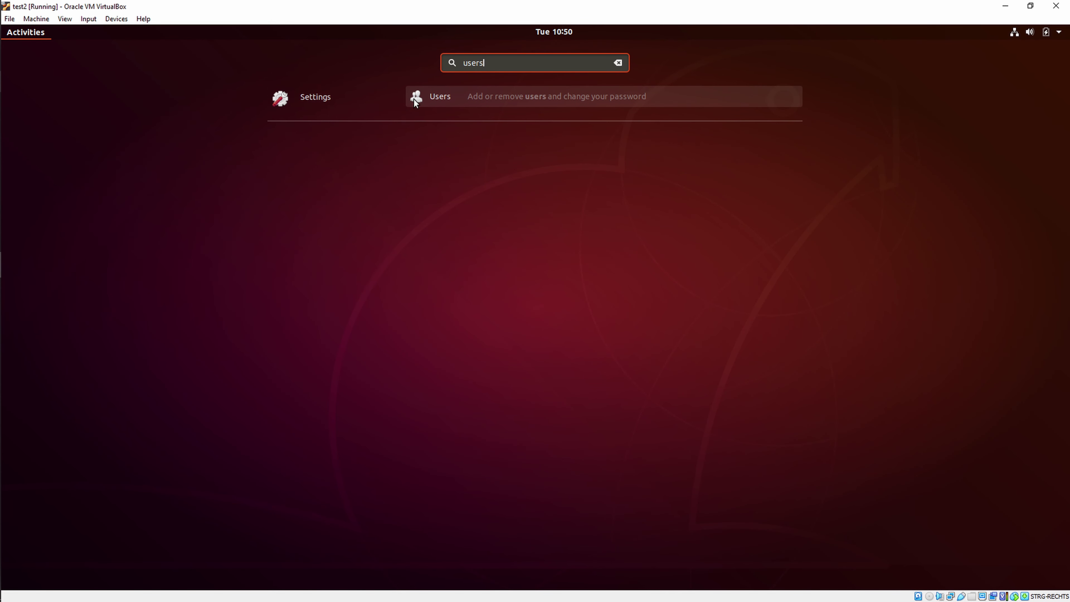
pyautogui.click(499, 101)
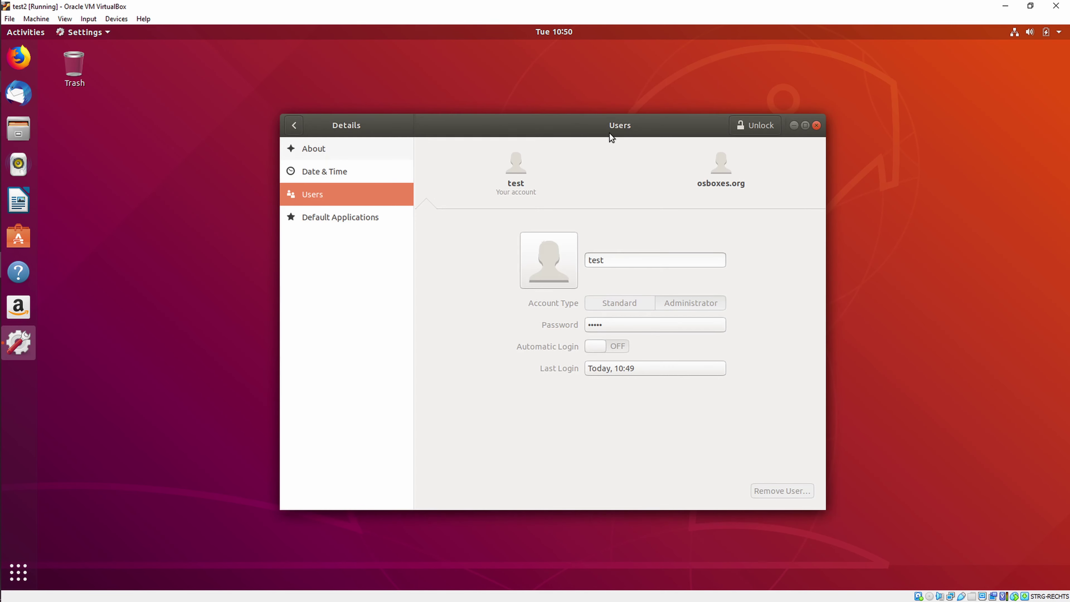
pyautogui.click(746, 126)
pyautogui.write('*********')
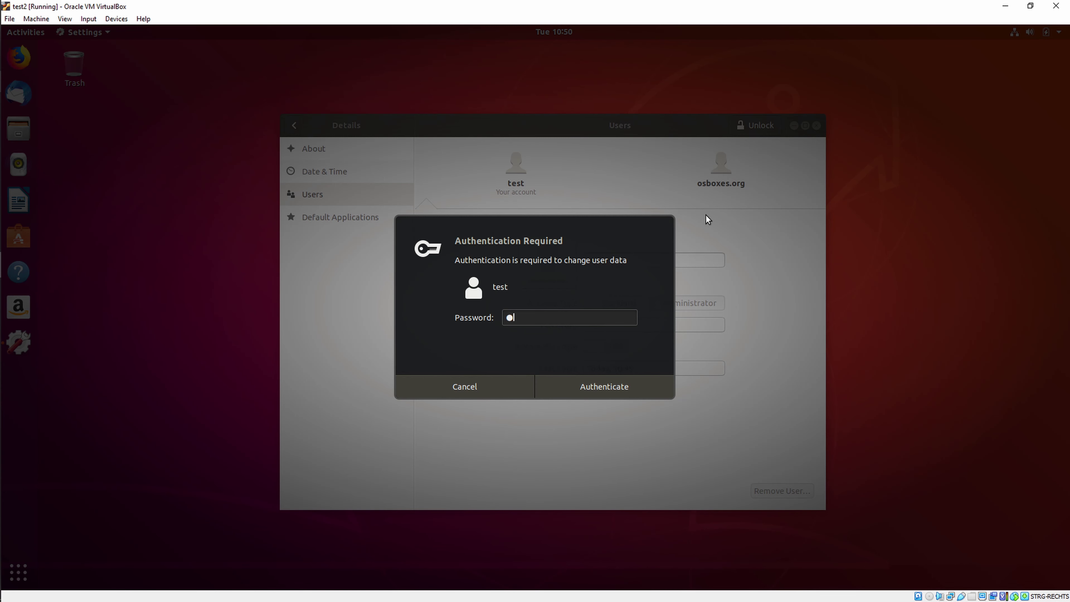
pyautogui.write('*')
pyautogui.press('Return')
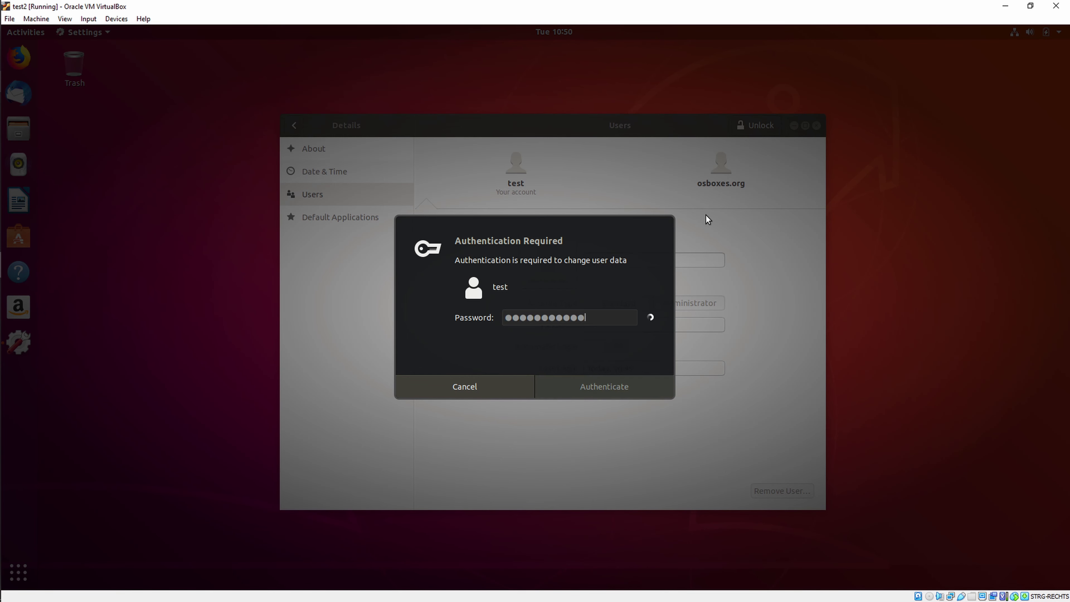
# Step: Remove the osboxes.org account with Delete Files, then close the Settings window
pyautogui.click(720, 168)
pyautogui.click(782, 491)
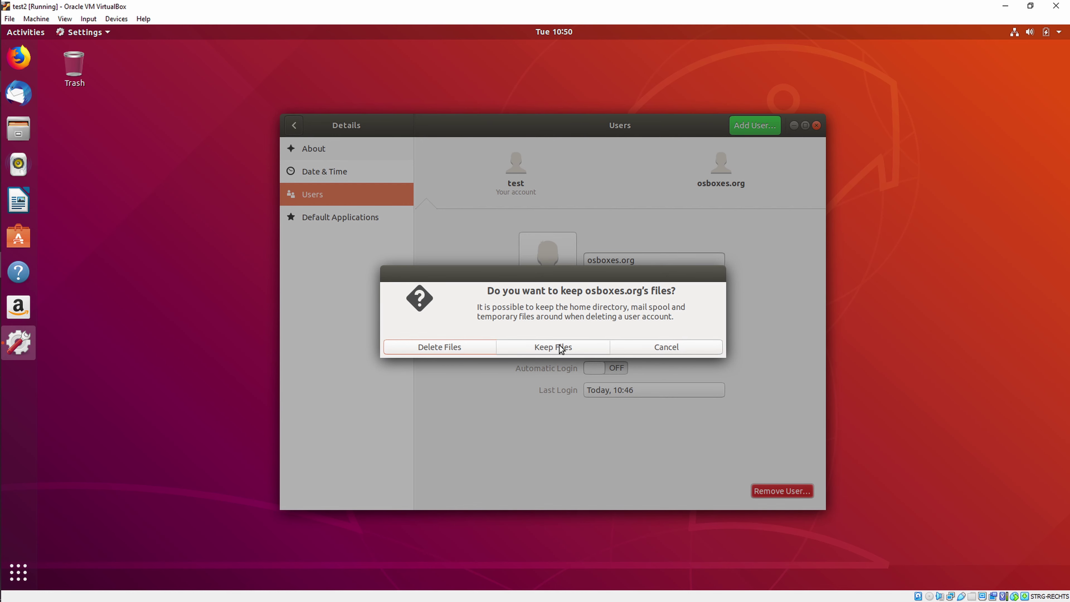
pyautogui.click(446, 347)
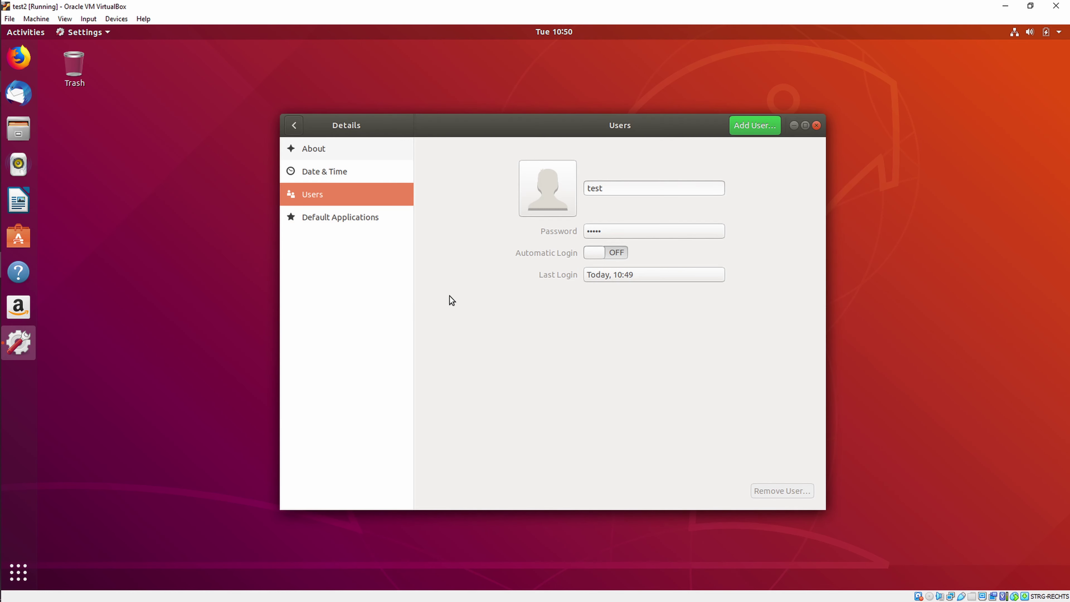
pyautogui.click(819, 126)
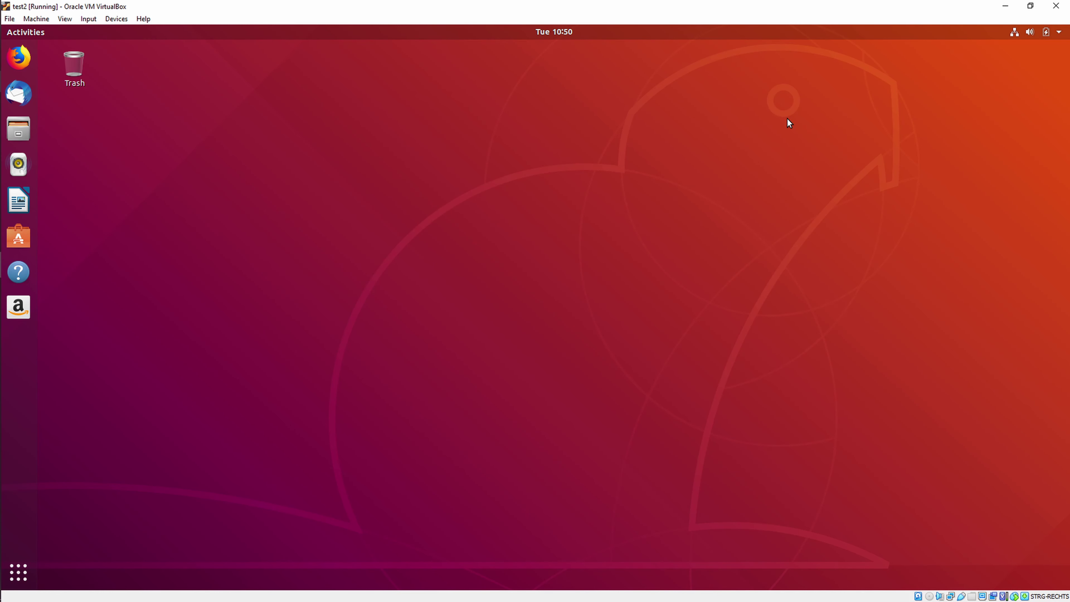